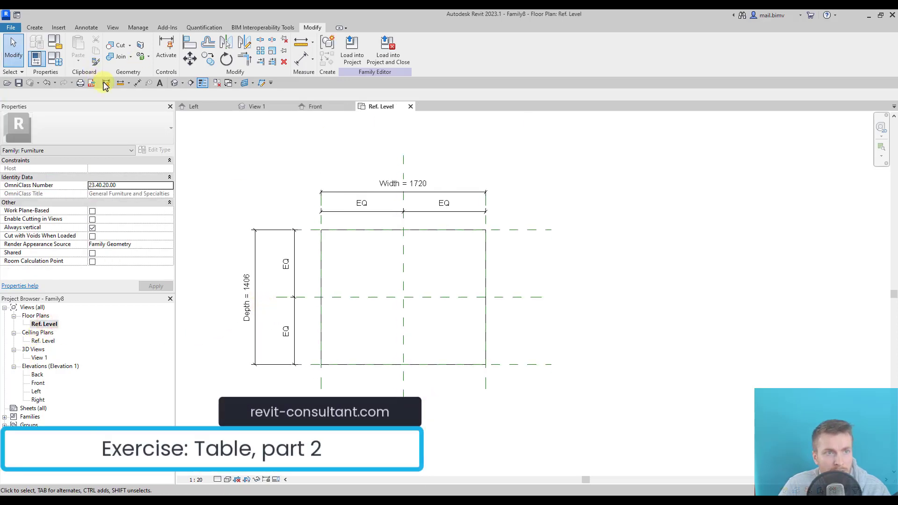
# Draw a vertical reference plane 180 from the table's left border and select it.
pyautogui.click(261, 83)
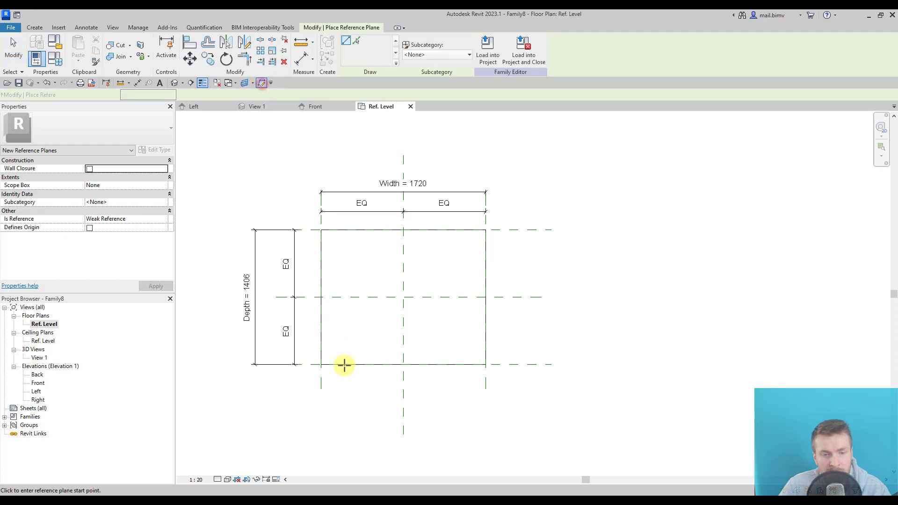
pyautogui.click(339, 389)
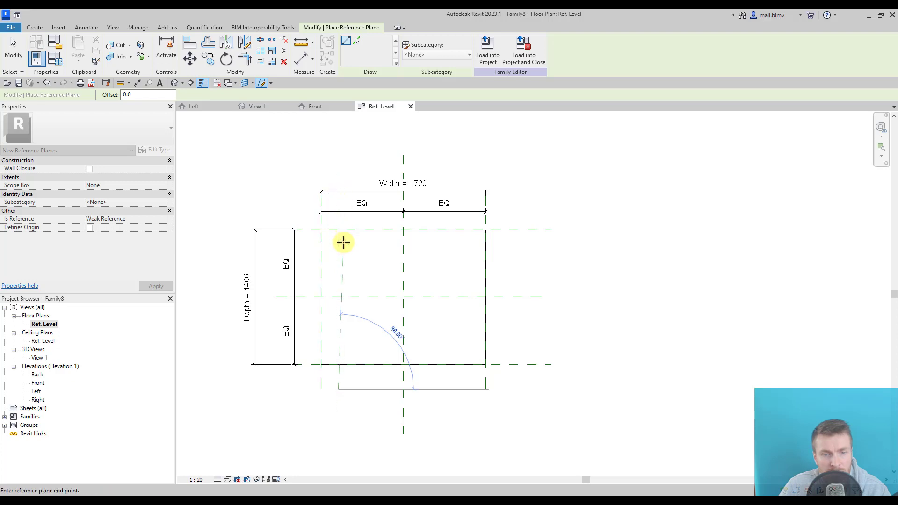
pyautogui.click(340, 217)
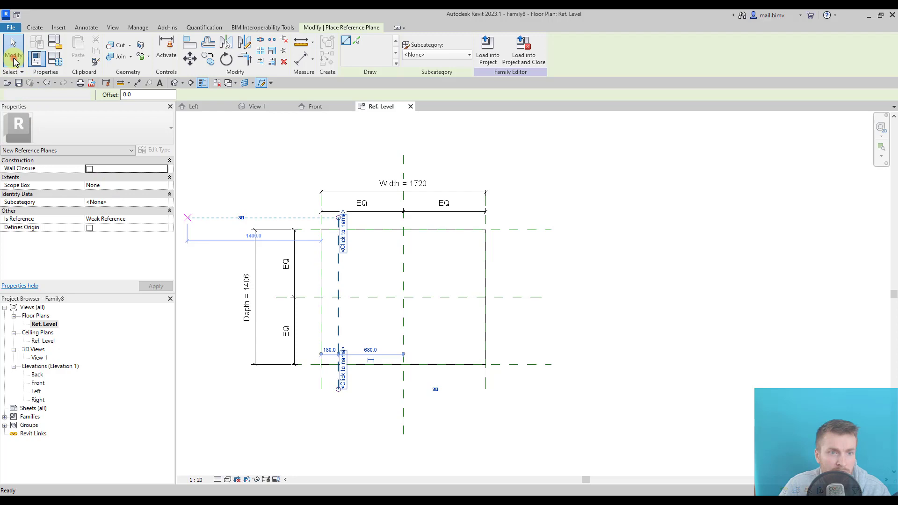
pyautogui.click(13, 49)
pyautogui.click(340, 264)
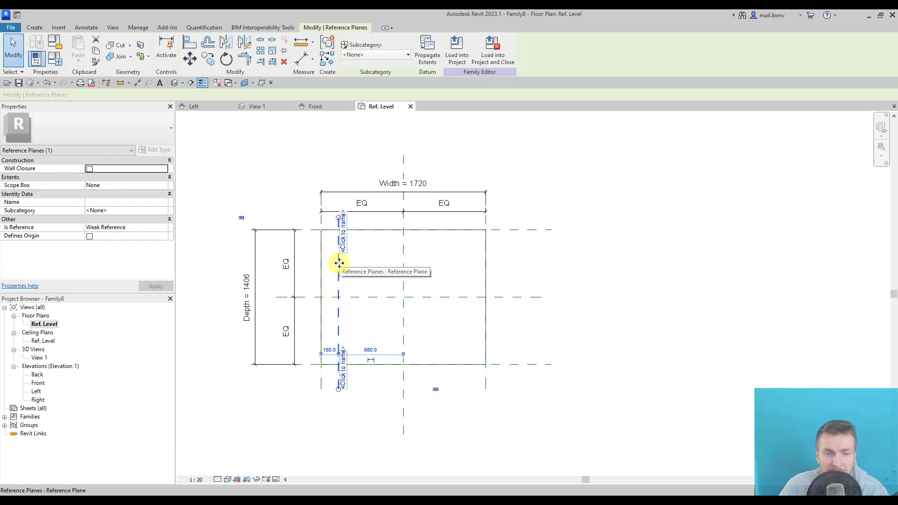
# Assign the left plane to a new Table legs subcategory with pink line colour RGB 255-000-128.
pyautogui.click(378, 55)
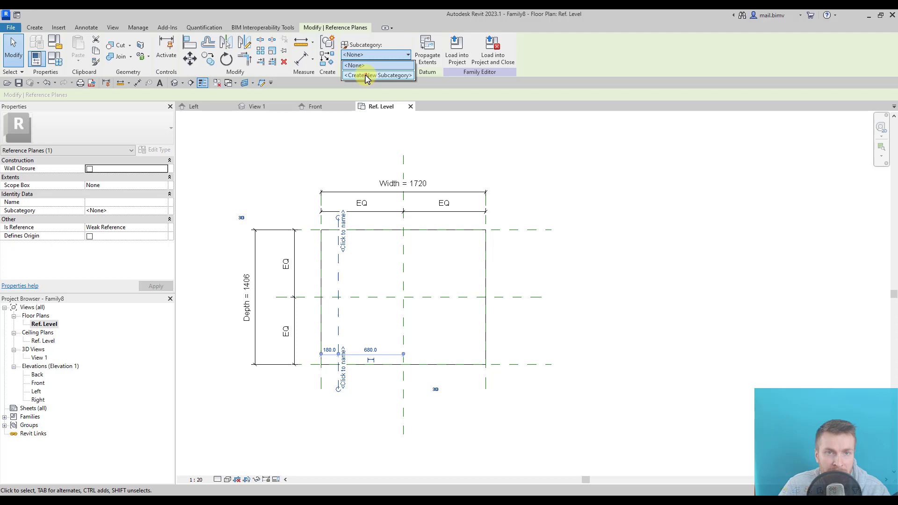
pyautogui.click(366, 75)
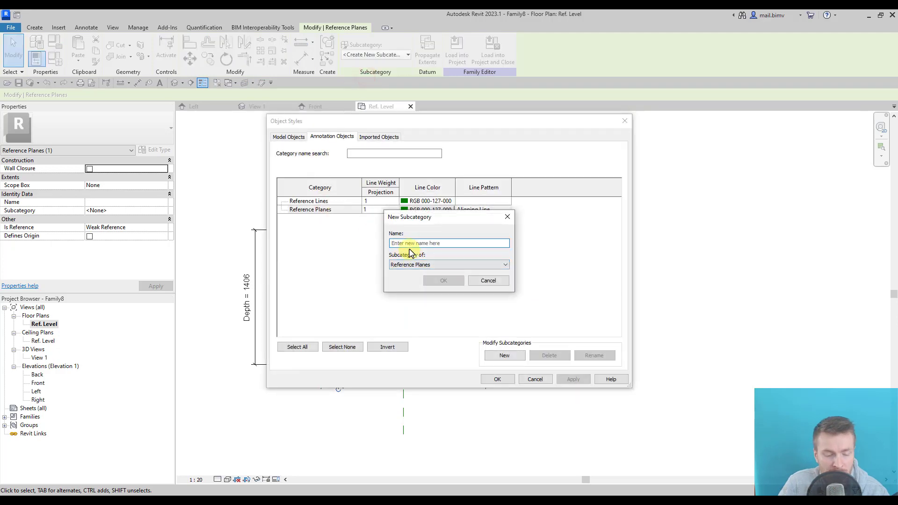
pyautogui.write('Table legs')
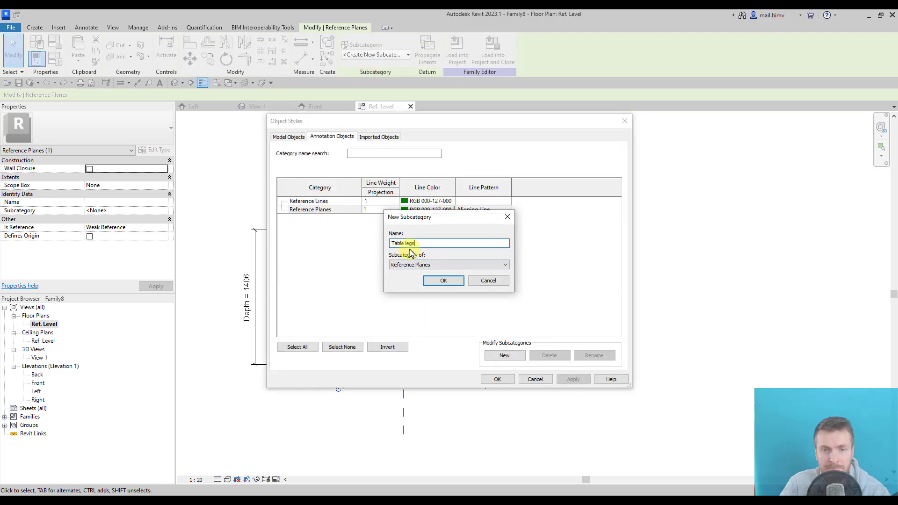
pyautogui.press('Return')
pyautogui.click(415, 219)
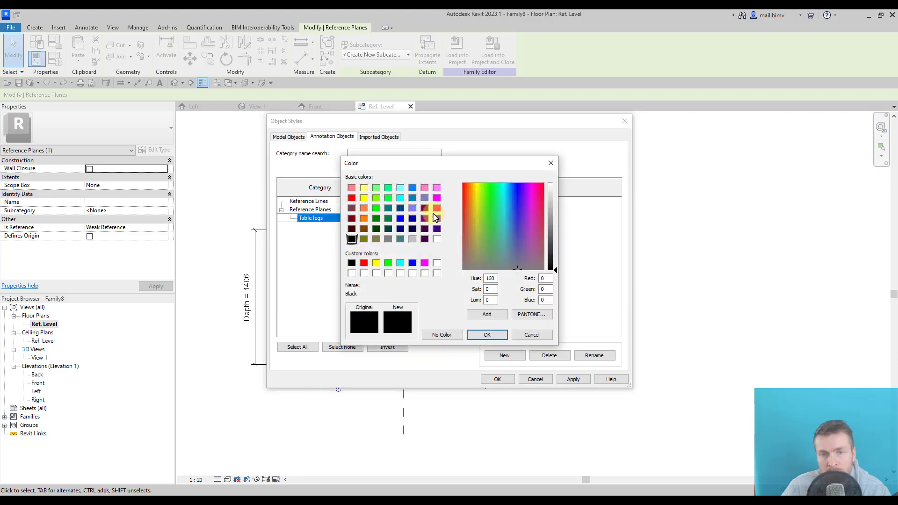
pyautogui.click(435, 209)
pyautogui.click(484, 335)
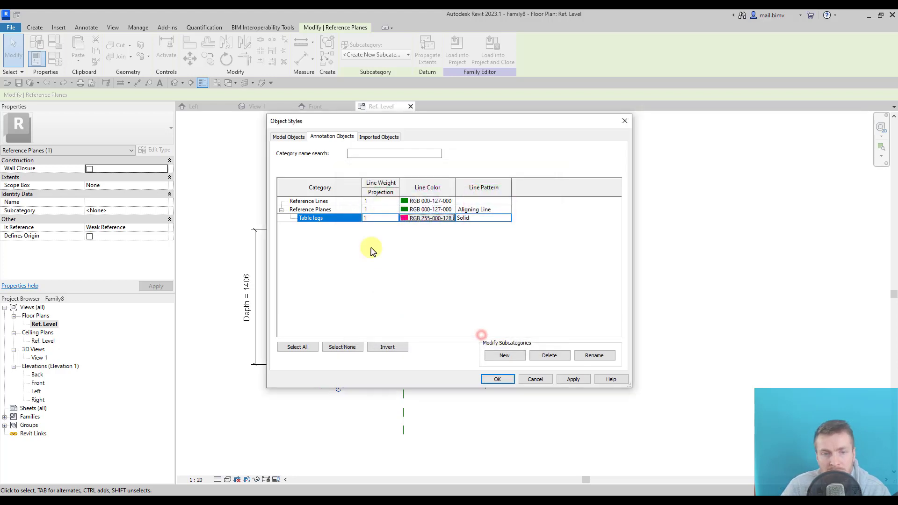
pyautogui.click(498, 379)
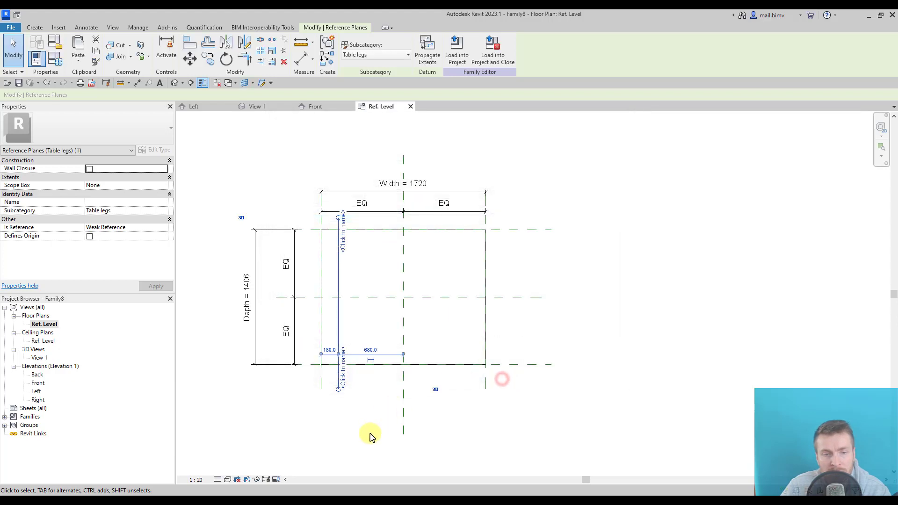
pyautogui.click(365, 429)
pyautogui.click(338, 266)
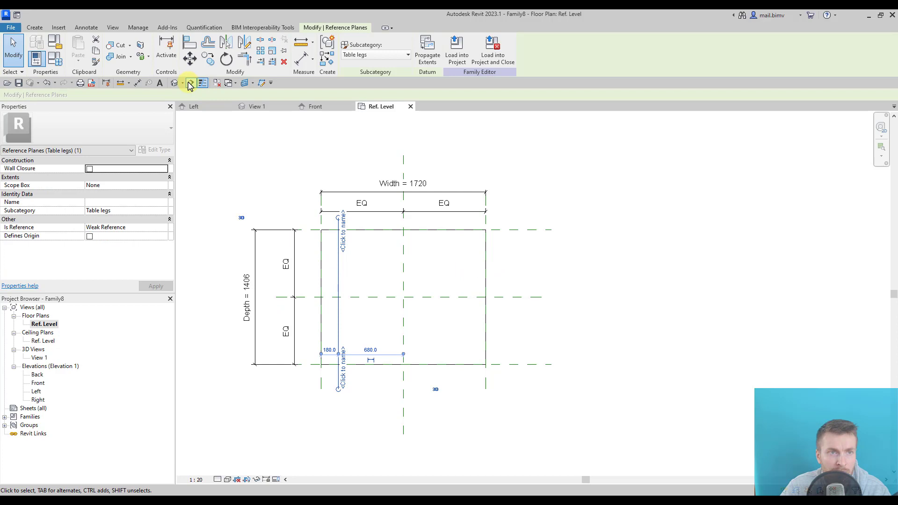
# Start placing reference planes as lines with Table legs as the subcategory.
pyautogui.click(262, 84)
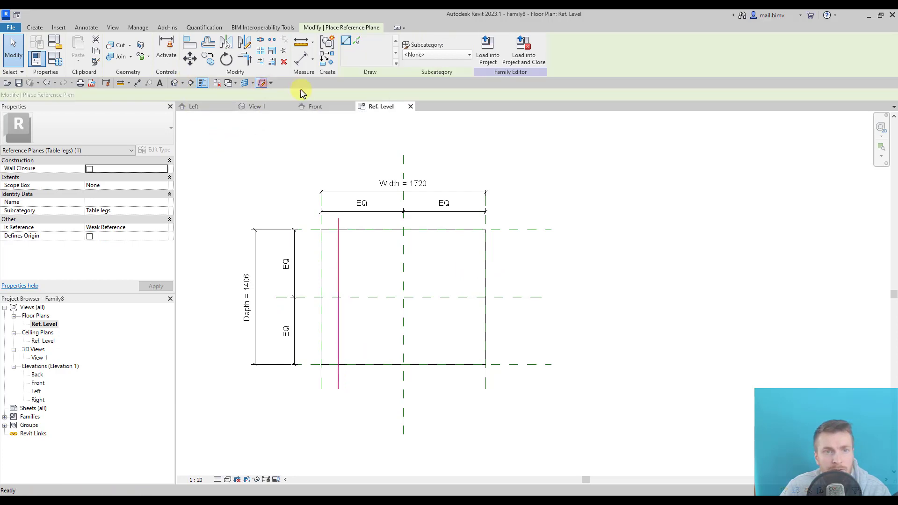
pyautogui.click(347, 42)
pyautogui.click(515, 243)
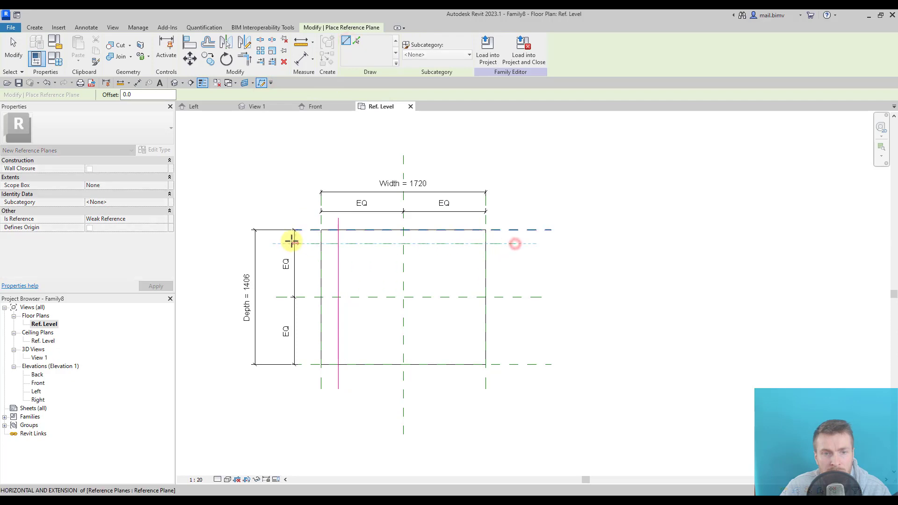
pyautogui.click(14, 42)
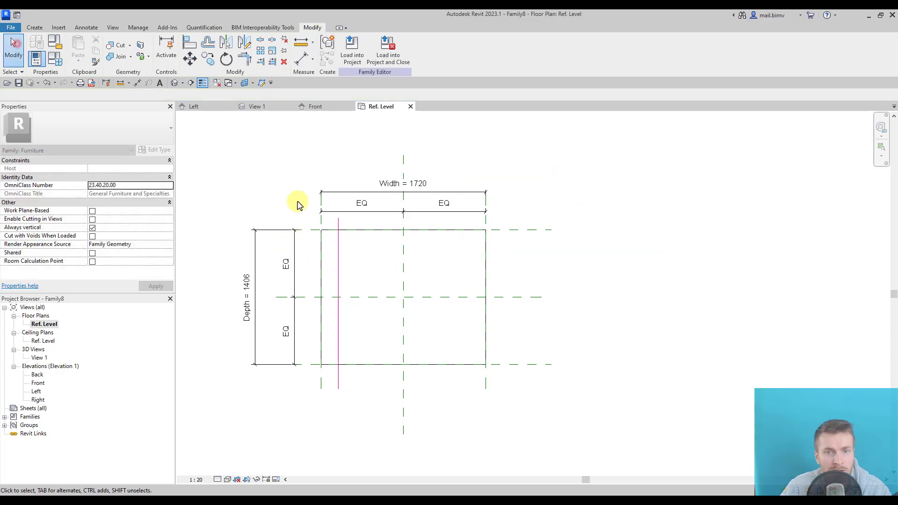
pyautogui.click(259, 84)
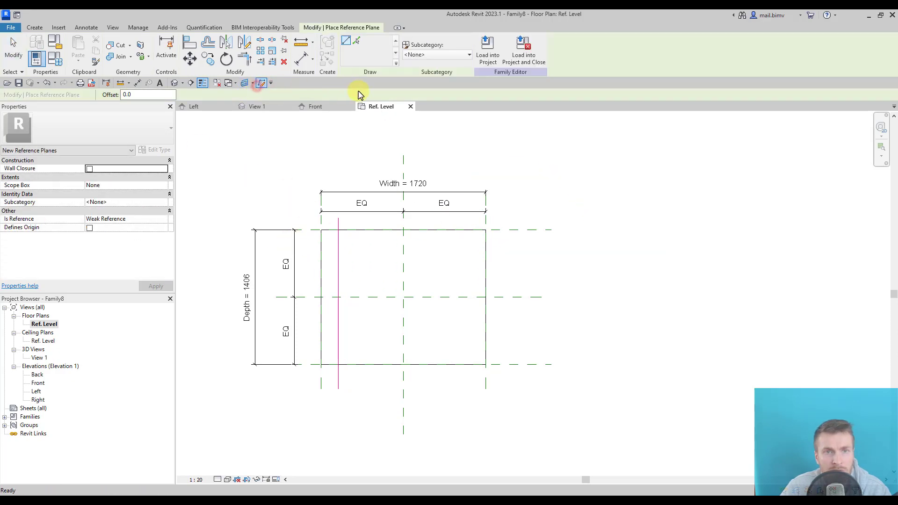
pyautogui.click(424, 56)
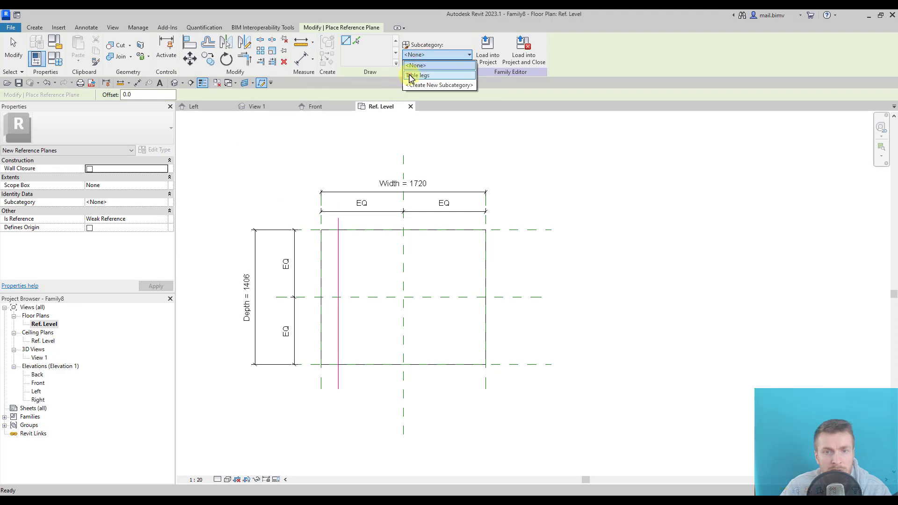
pyautogui.click(418, 75)
# Draw top and bottom horizontal leg planes and a right vertical leg plane near the borders.
pyautogui.click(516, 249)
pyautogui.click(300, 249)
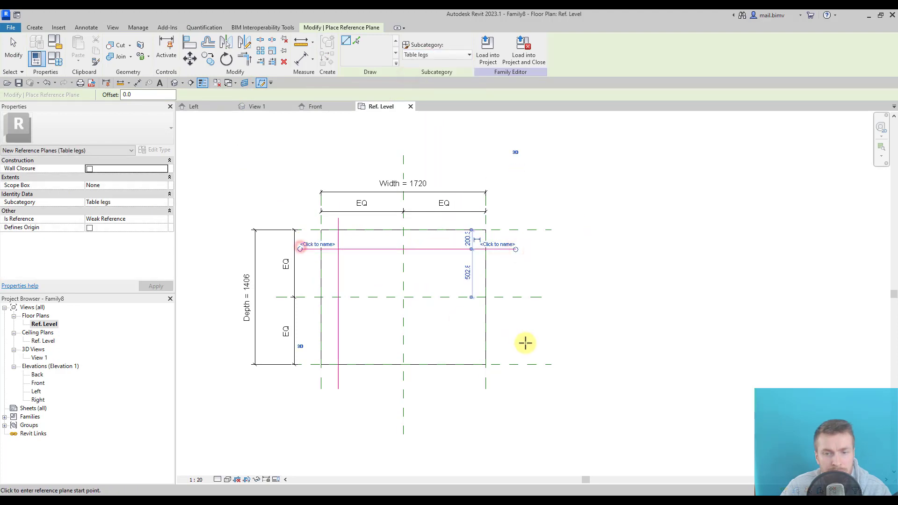
pyautogui.click(526, 343)
pyautogui.click(300, 343)
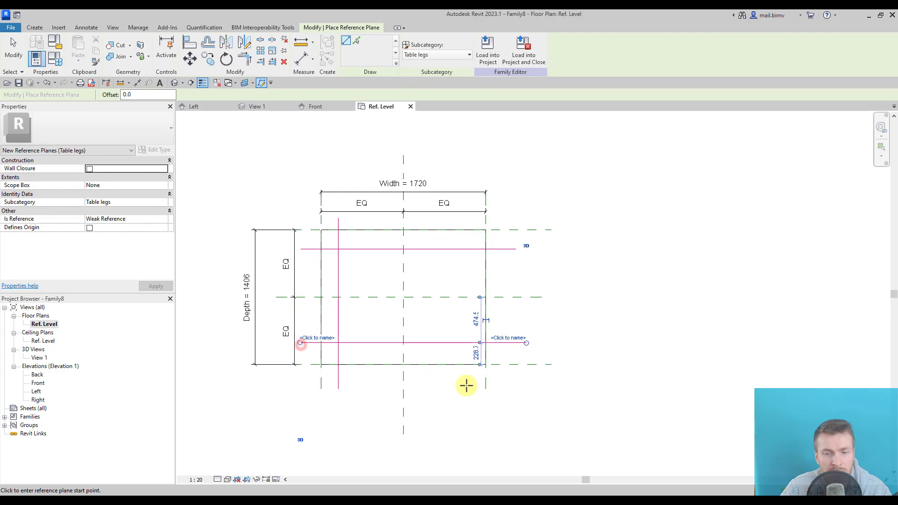
pyautogui.click(464, 388)
pyautogui.click(464, 217)
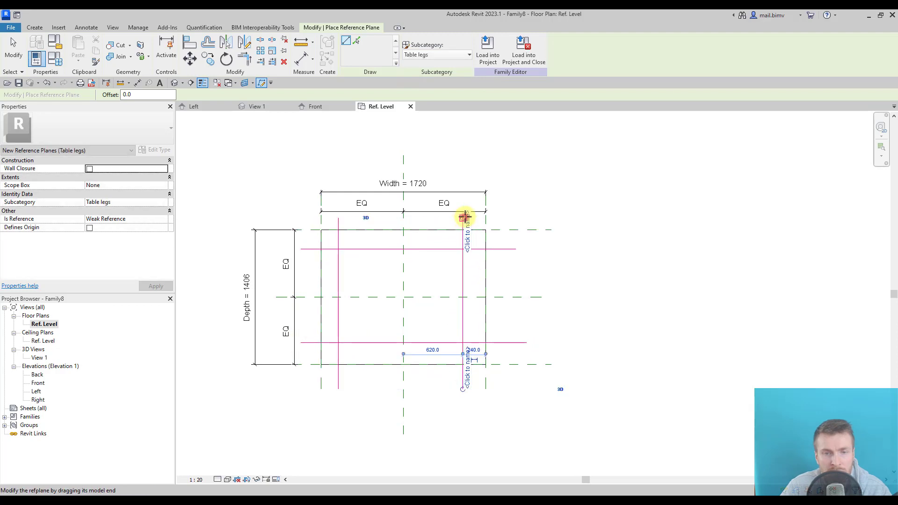
pyautogui.click(13, 49)
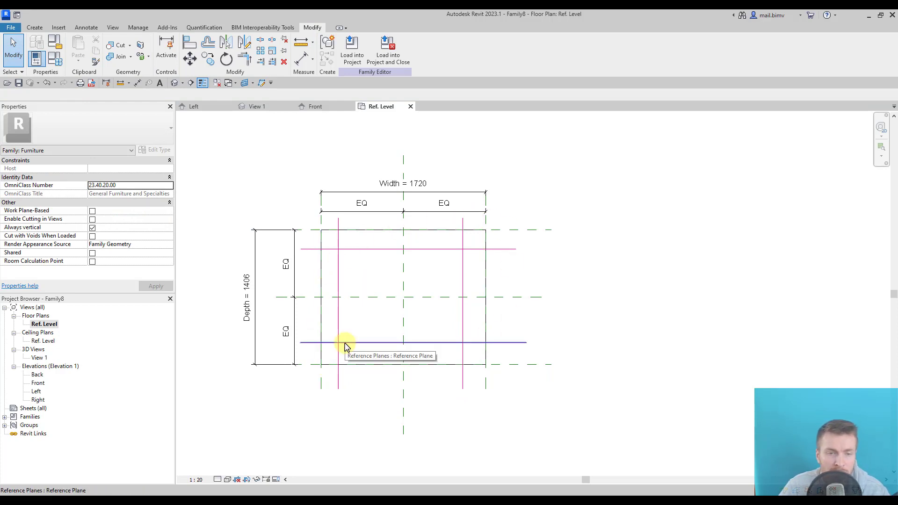
# Dimension the left and top leg planes from their borders: 180 and 200.
pyautogui.click(137, 83)
pyautogui.scroll(2, 331, 261)
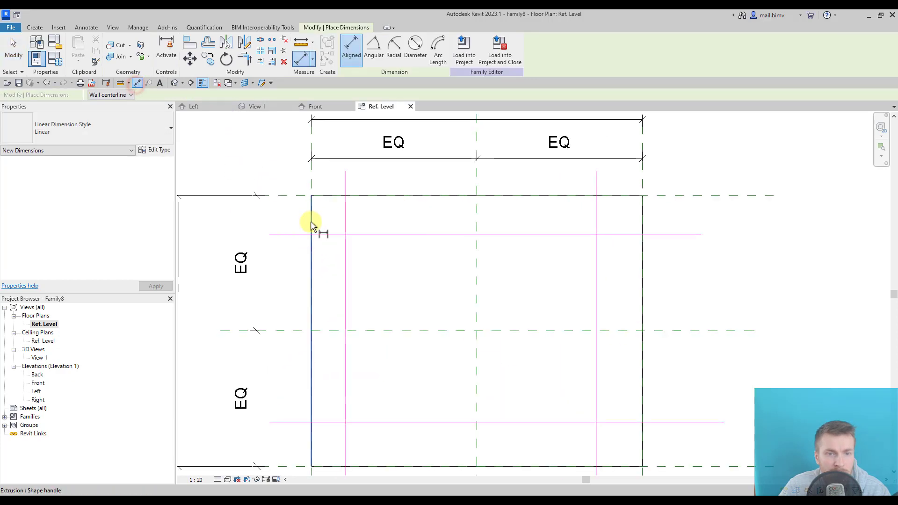
pyautogui.click(310, 181)
pyautogui.click(347, 192)
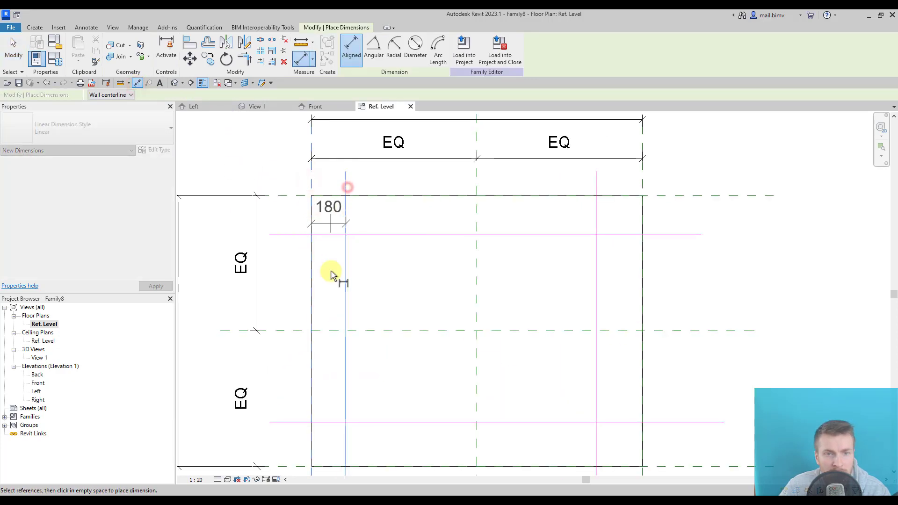
pyautogui.click(331, 294)
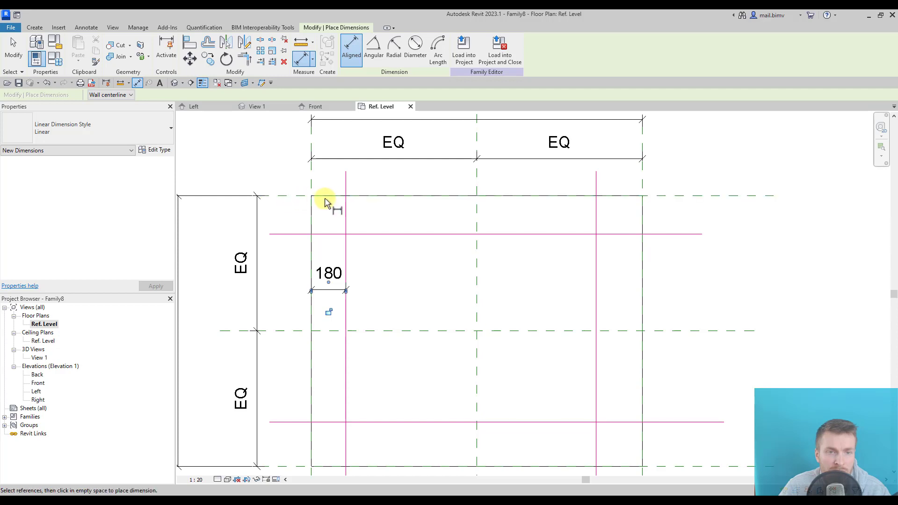
pyautogui.click(291, 196)
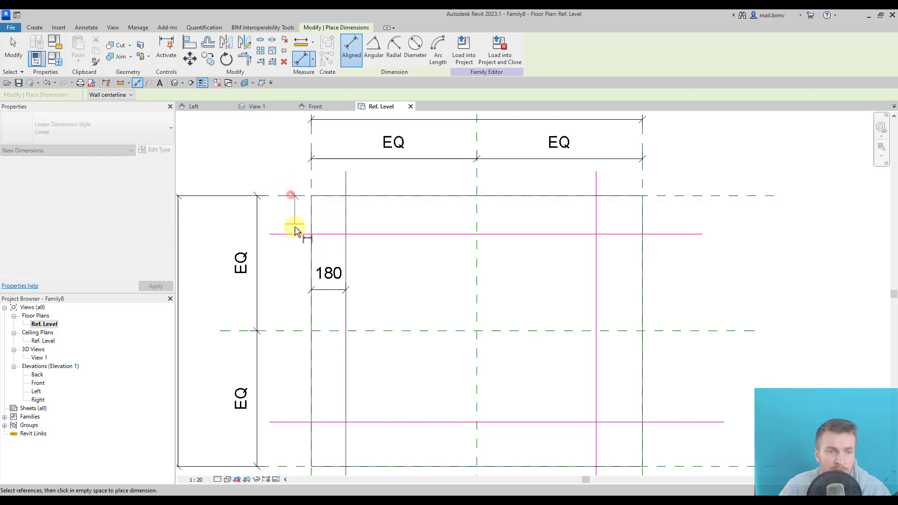
pyautogui.click(294, 233)
pyautogui.scroll(-2, 288, 220)
pyautogui.click(289, 223)
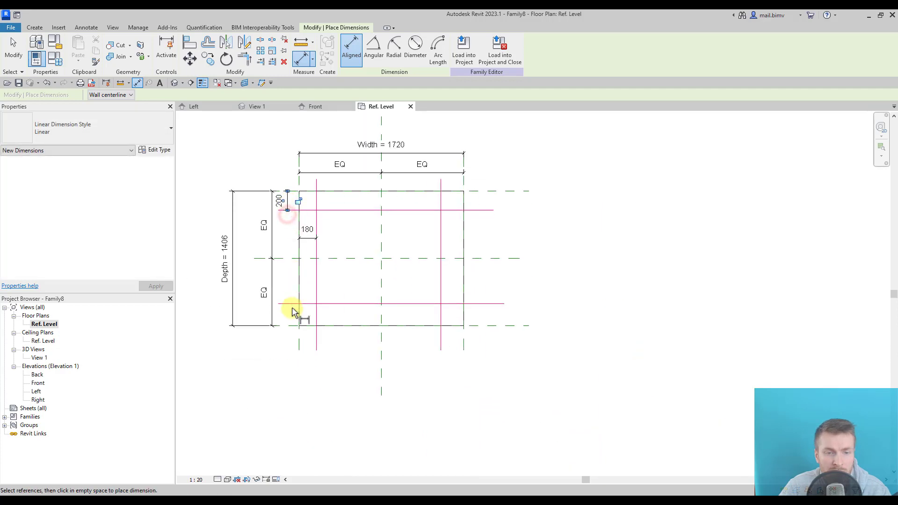
# Dimension the right and bottom leg planes from their borders: 240 and 229.
pyautogui.scroll(1, 479, 248)
pyautogui.moveTo(479, 248); pyautogui.dragTo(443, 272, button='middle')
pyautogui.scroll(-1, 444, 273)
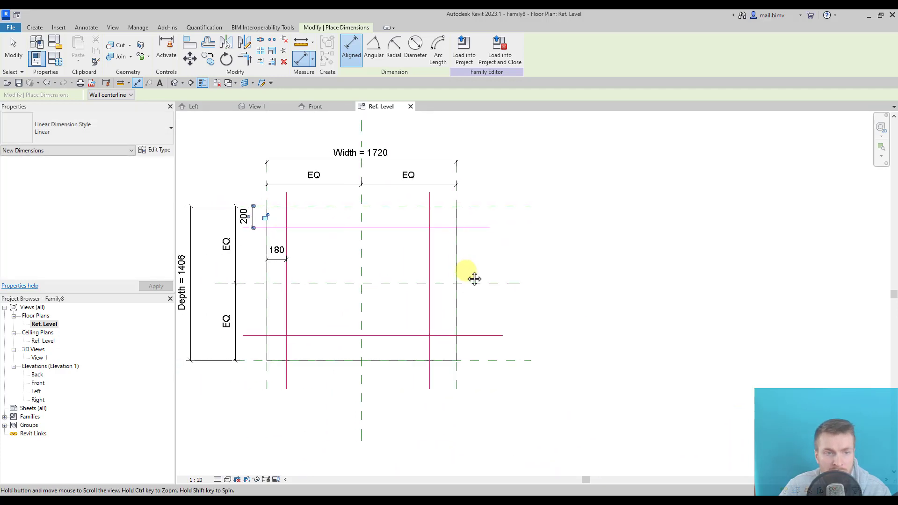
pyautogui.click(456, 385)
pyautogui.click(432, 388)
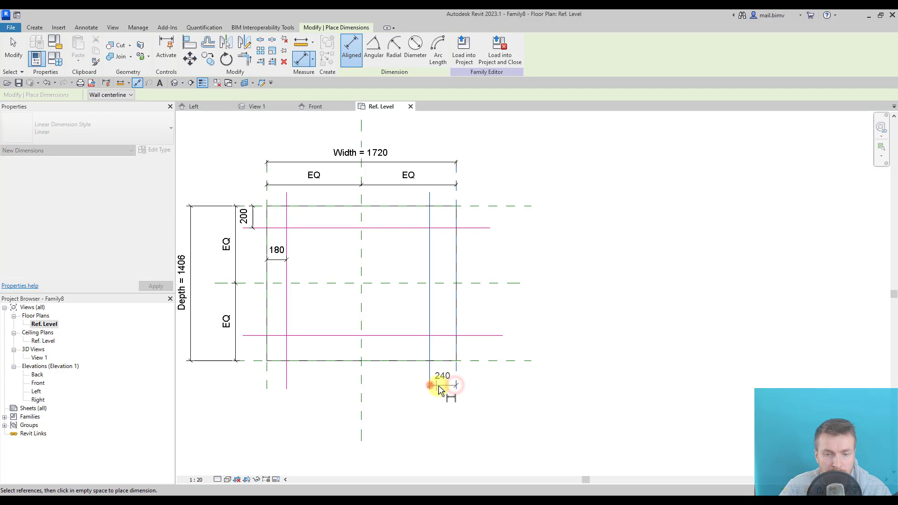
pyautogui.click(444, 386)
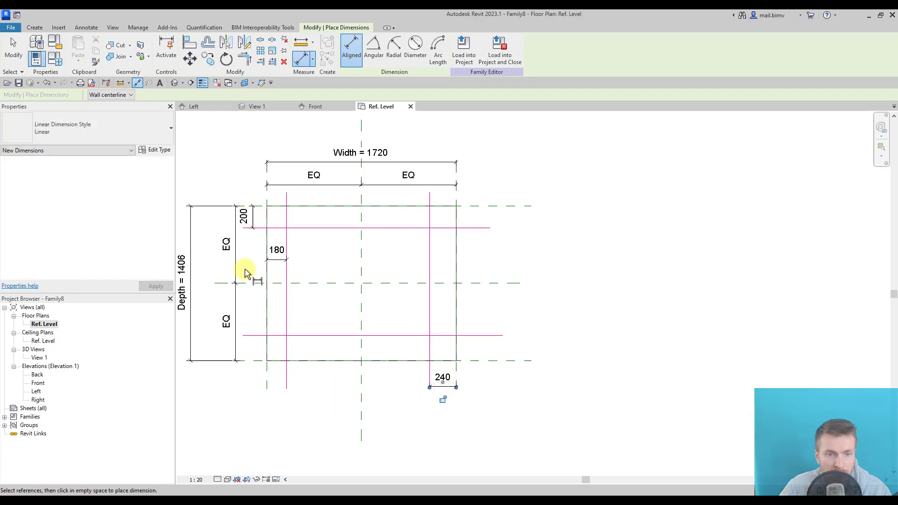
pyautogui.click(246, 363)
pyautogui.click(251, 335)
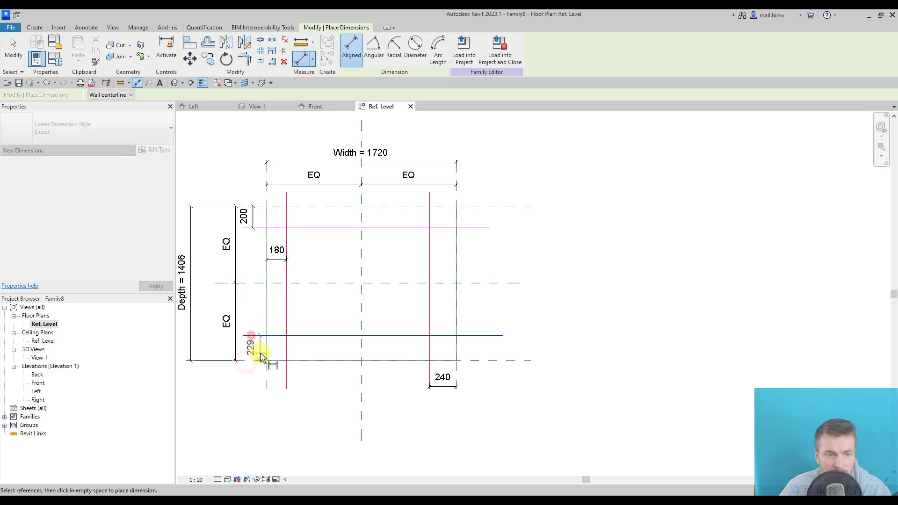
pyautogui.click(259, 357)
pyautogui.click(13, 49)
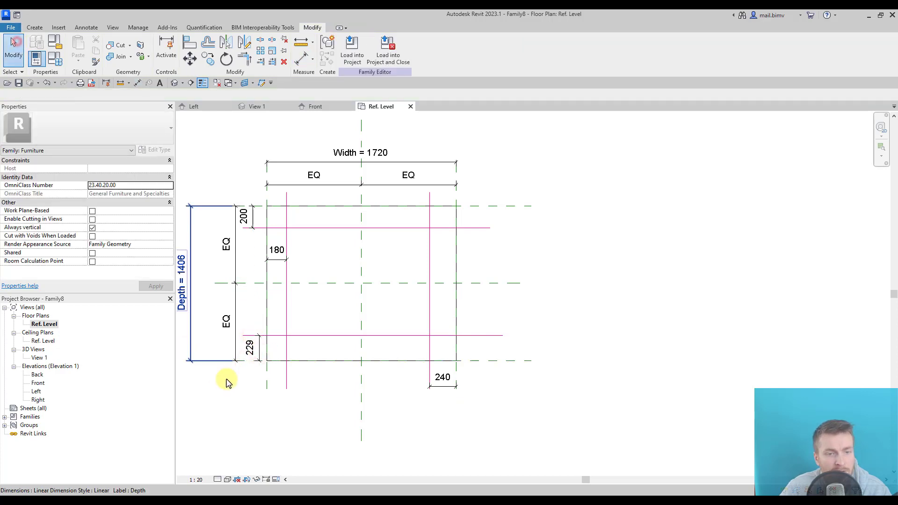
# Label the 229, 200, 180 and 240 dimensions with a new 'Distance of table legs from border' parameter.
pyautogui.click(253, 359)
pyautogui.keyDown('ctrl'); pyautogui.click(248, 218); pyautogui.keyUp('ctrl')
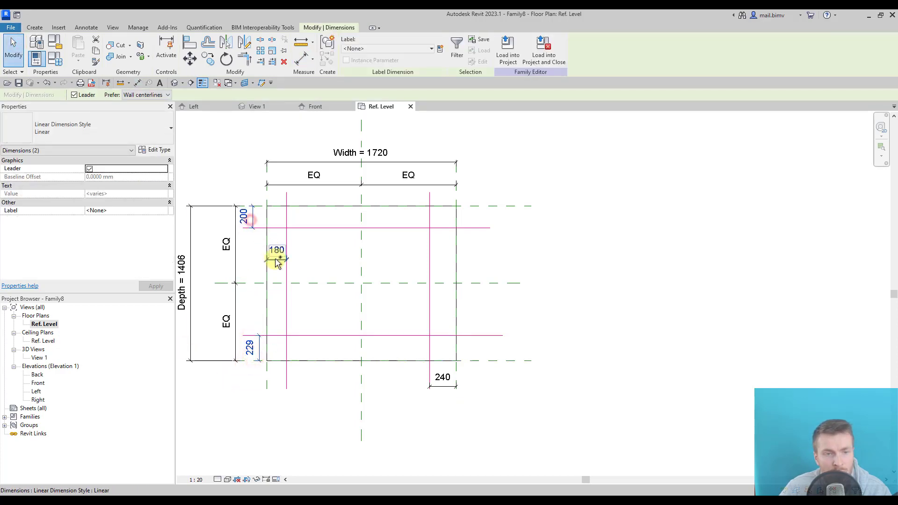
pyautogui.keyDown('ctrl'); pyautogui.click(276, 259); pyautogui.keyUp('ctrl')
pyautogui.keyDown('ctrl'); pyautogui.click(443, 384); pyautogui.keyUp('ctrl')
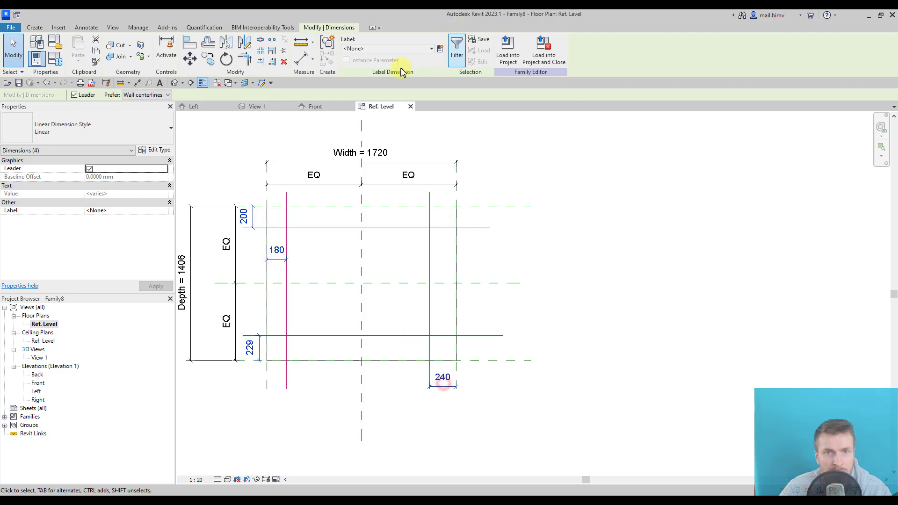
pyautogui.click(439, 51)
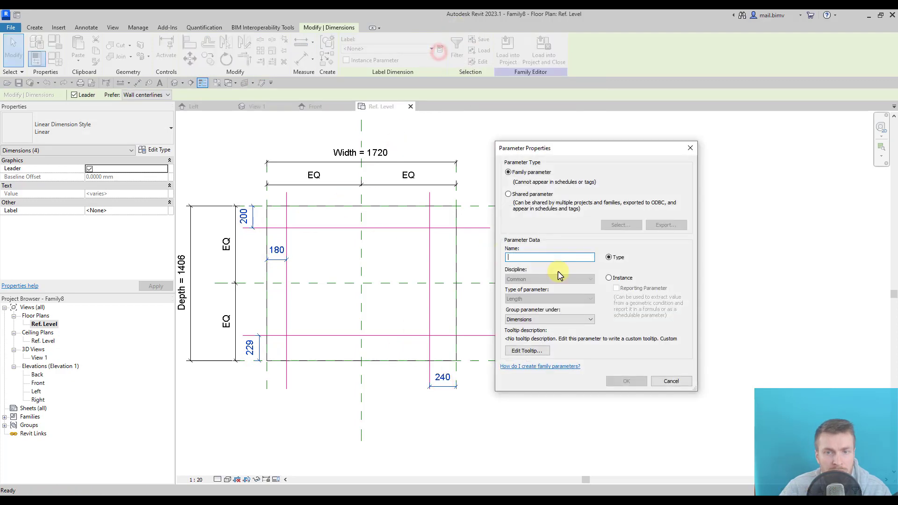
pyautogui.write('Dis')
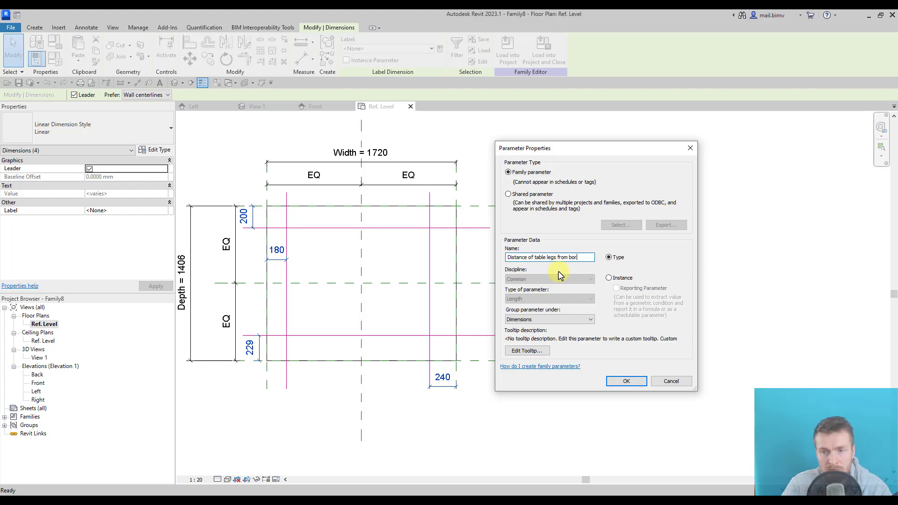
pyautogui.click(625, 381)
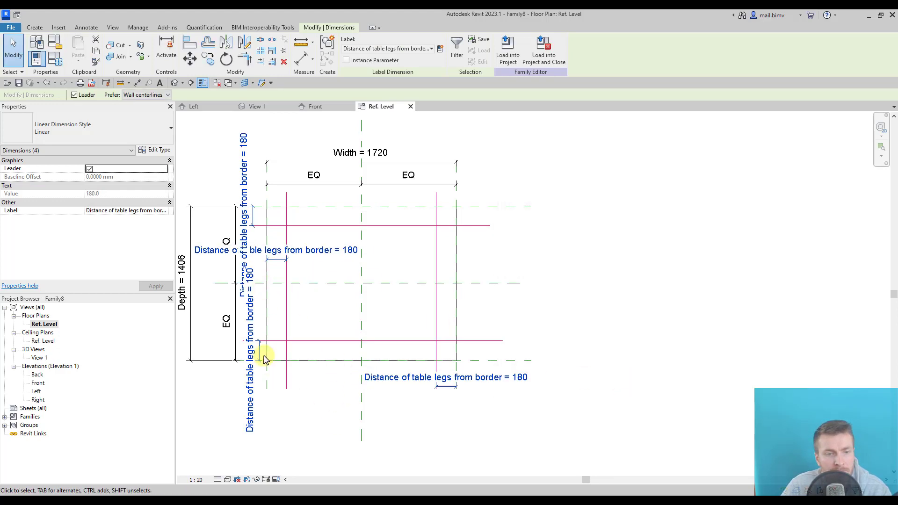
# In Family Types, set Distance of table legs from border to 120 and apply it.
pyautogui.click(54, 60)
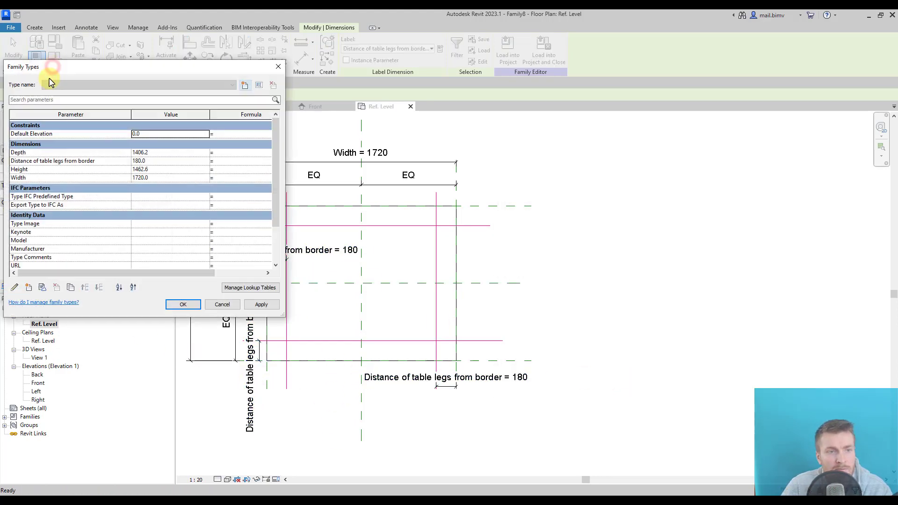
pyautogui.write('12')
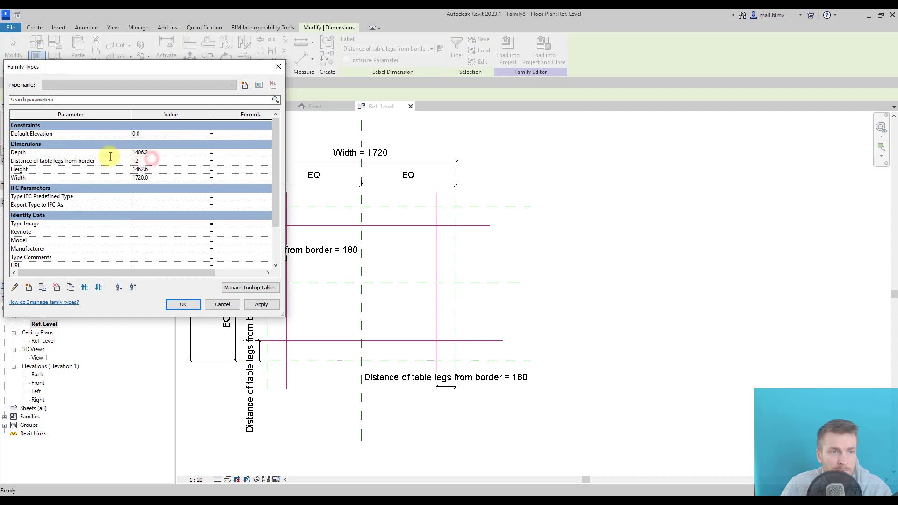
pyautogui.write('0')
pyautogui.click(261, 305)
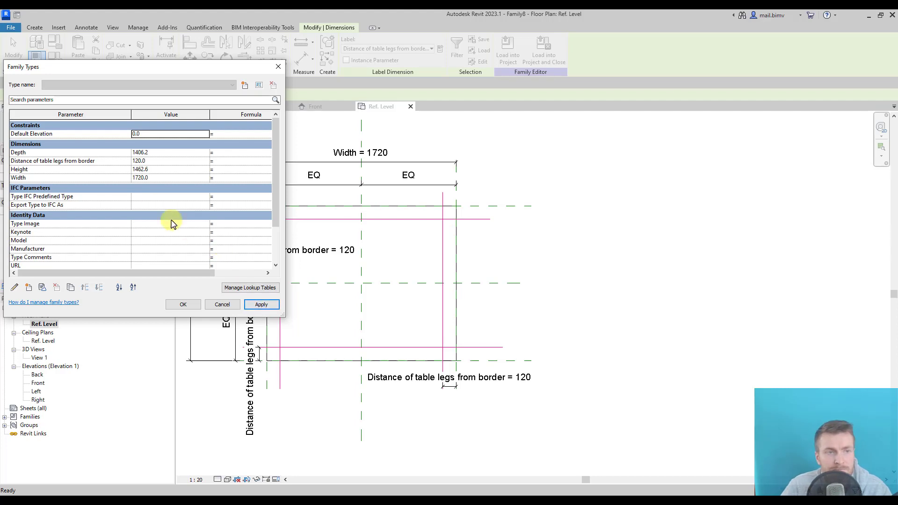
# Check the leg distance row and move the Family Types dialog aside to view the plan.
pyautogui.click(20, 162)
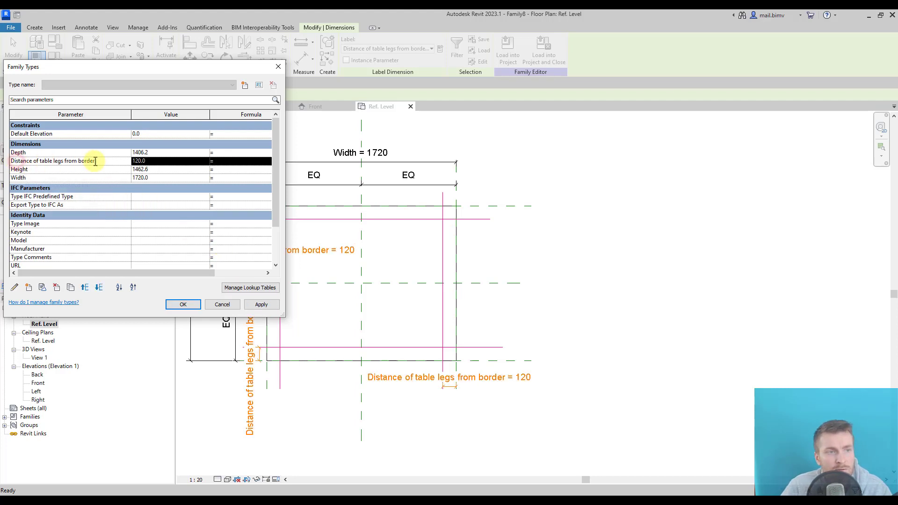
pyautogui.moveTo(99, 161); pyautogui.dragTo(20, 162)
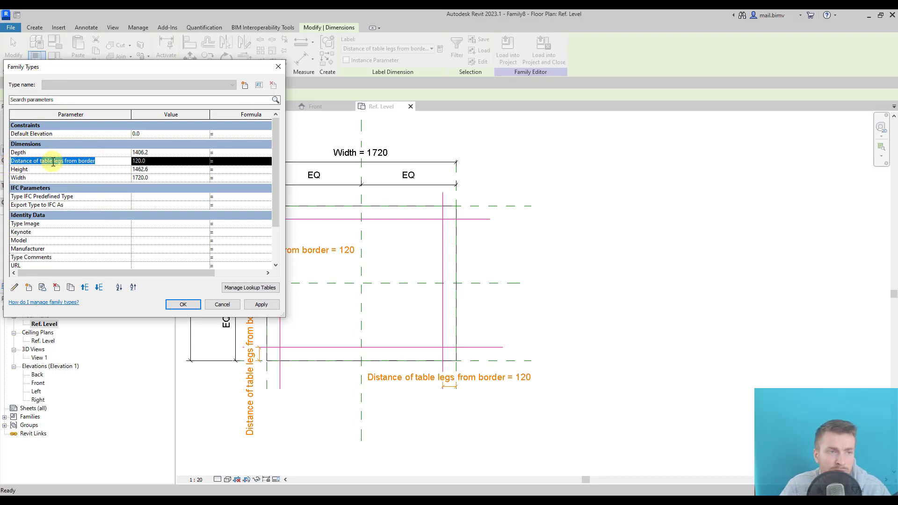
pyautogui.click(141, 161)
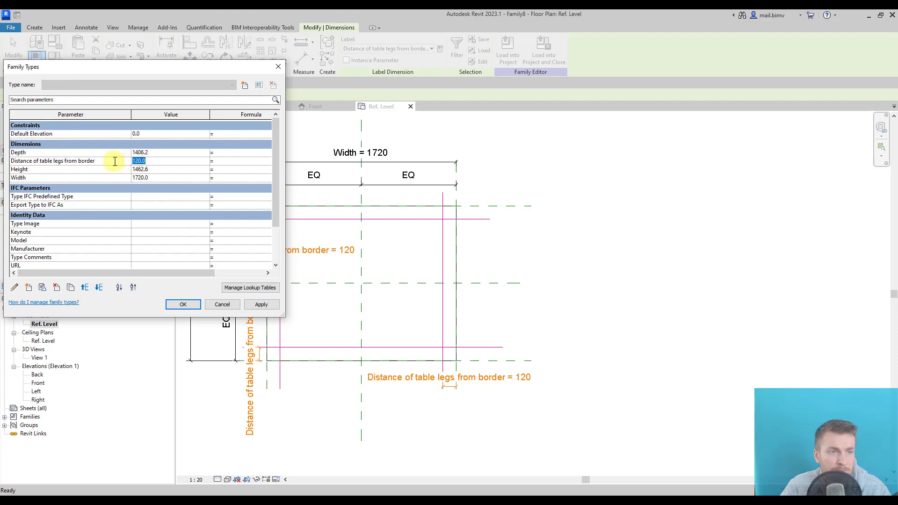
pyautogui.click(38, 162)
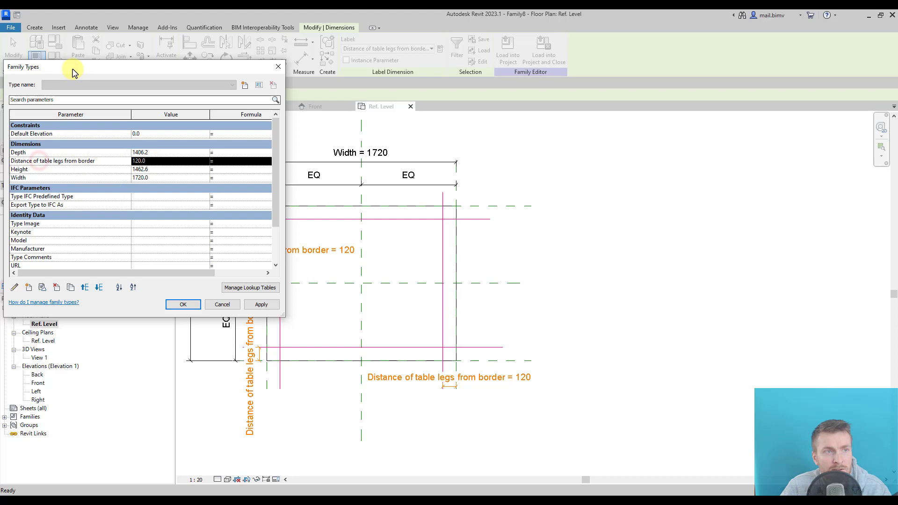
pyautogui.moveTo(73, 69); pyautogui.dragTo(646, 125)
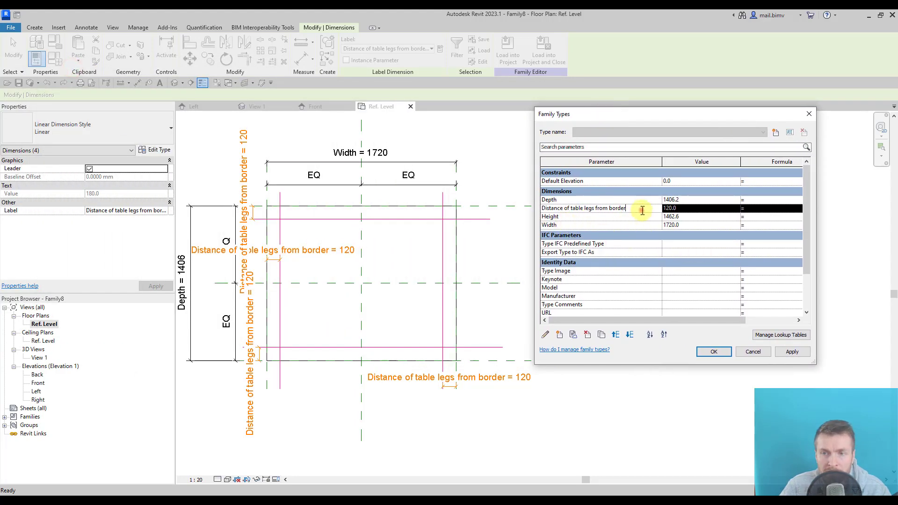
# Close Family Types and delete the labelled leg-distance dimensions.
pyautogui.click(748, 354)
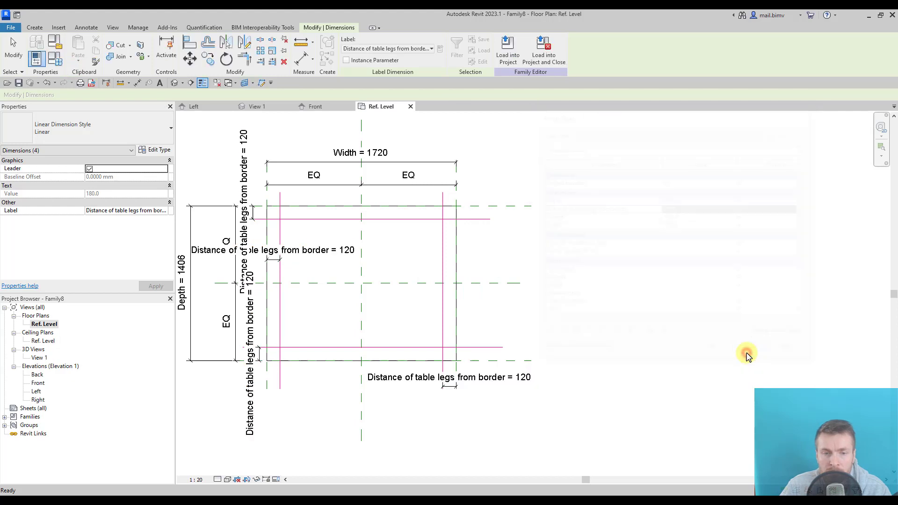
pyautogui.click(451, 411)
pyautogui.click(370, 387)
pyautogui.moveTo(370, 388); pyautogui.dragTo(377, 417, button='middle')
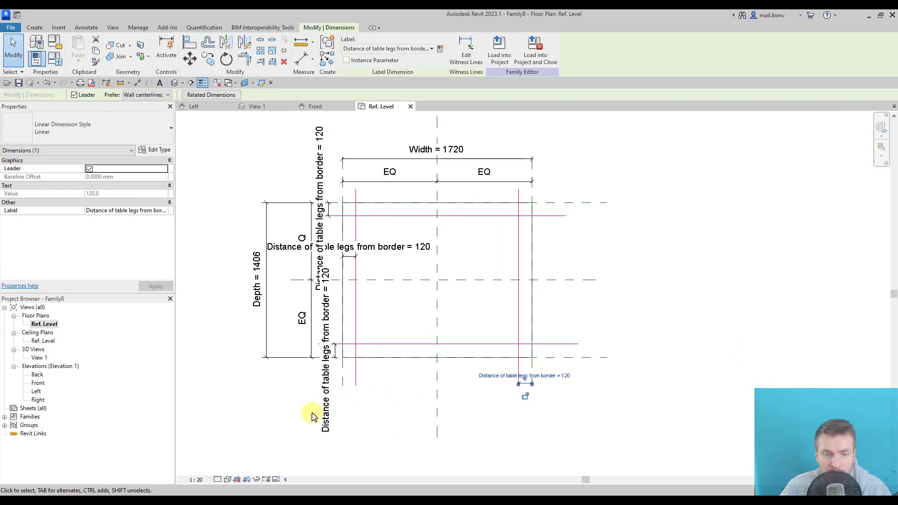
pyautogui.click(266, 410)
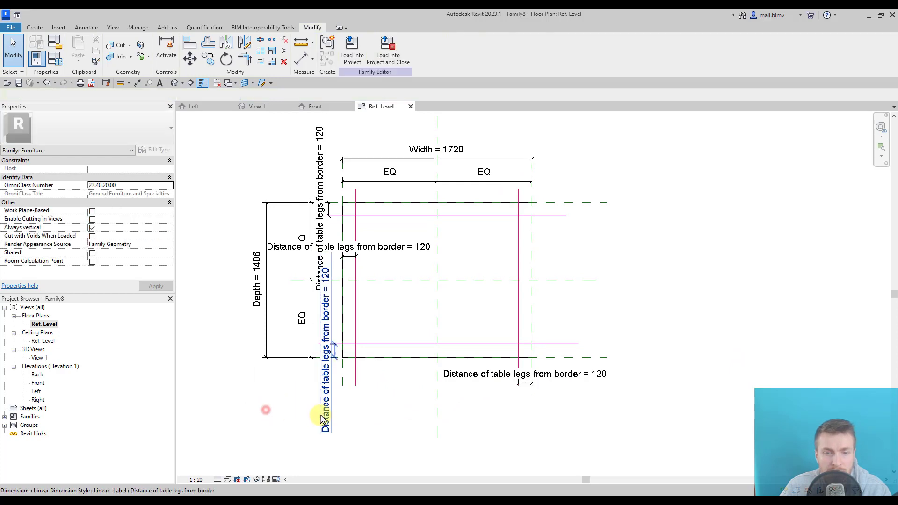
pyautogui.click(328, 413)
pyautogui.press('Delete')
pyautogui.click(493, 378)
pyautogui.press('Delete')
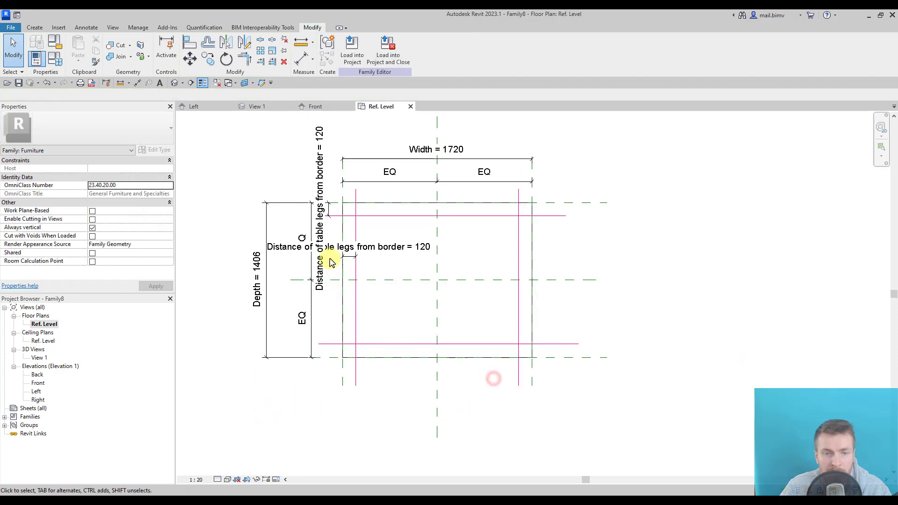
pyautogui.click(328, 253)
pyautogui.press('Delete')
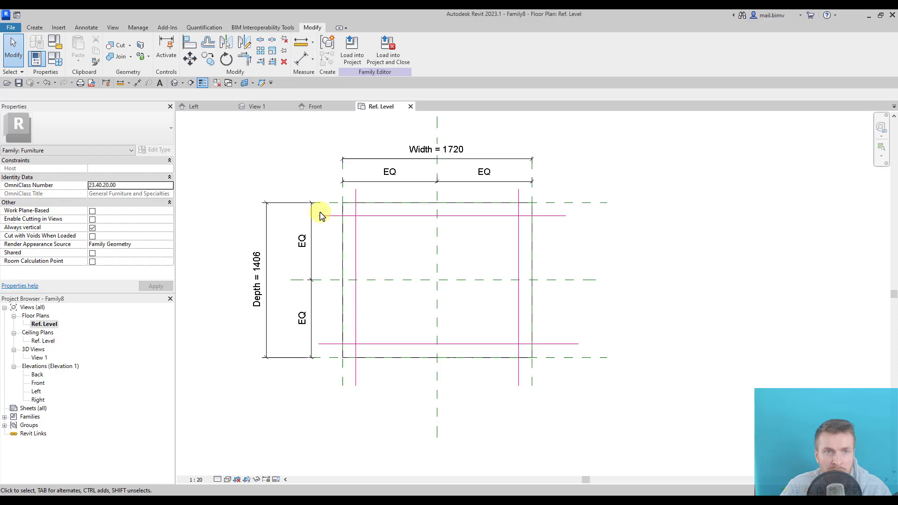
# Delete the Distance of table legs from border parameter in Family Types and confirm.
pyautogui.click(56, 58)
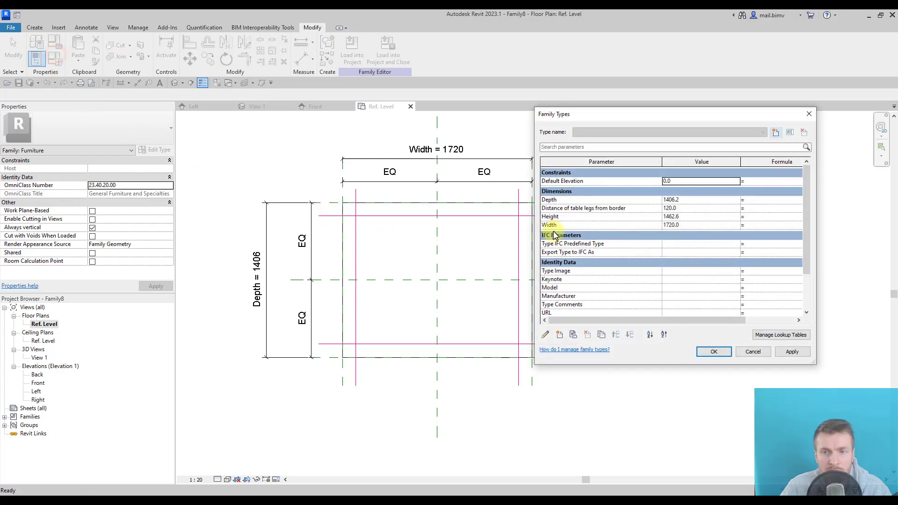
pyautogui.click(567, 210)
pyautogui.click(588, 335)
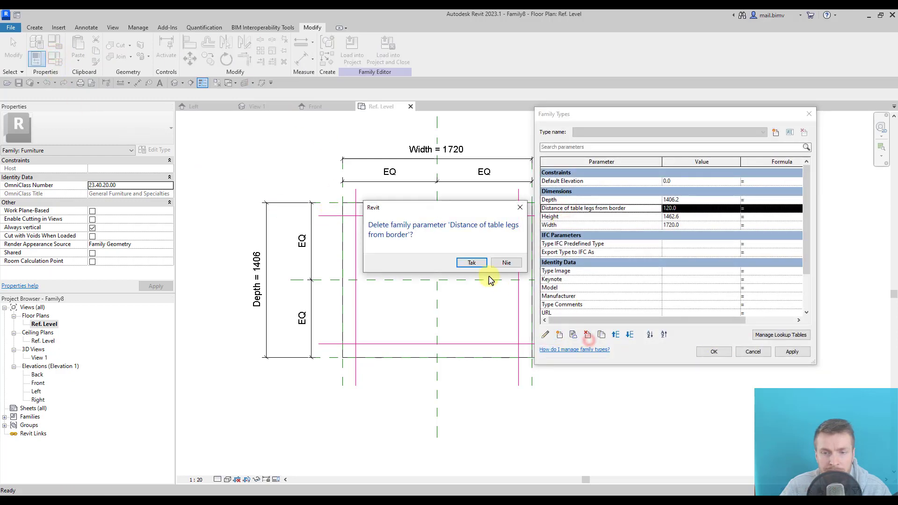
pyautogui.click(472, 263)
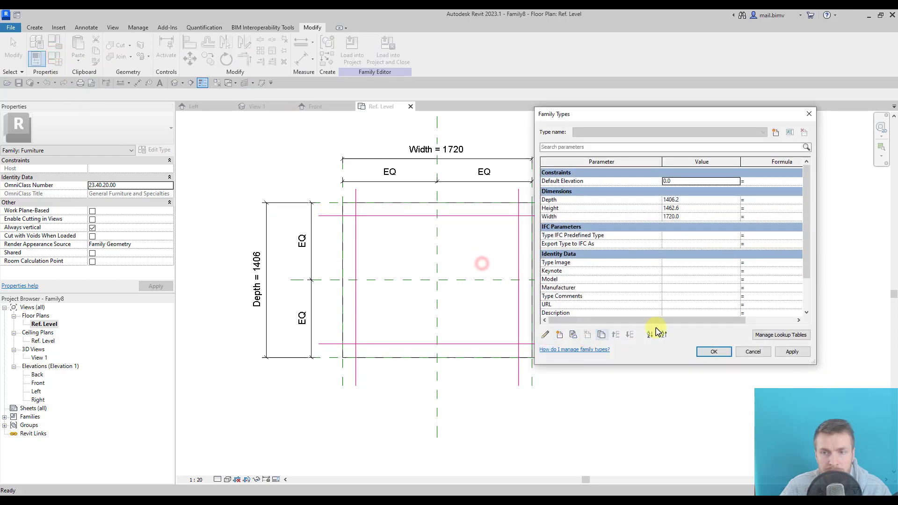
pyautogui.click(713, 353)
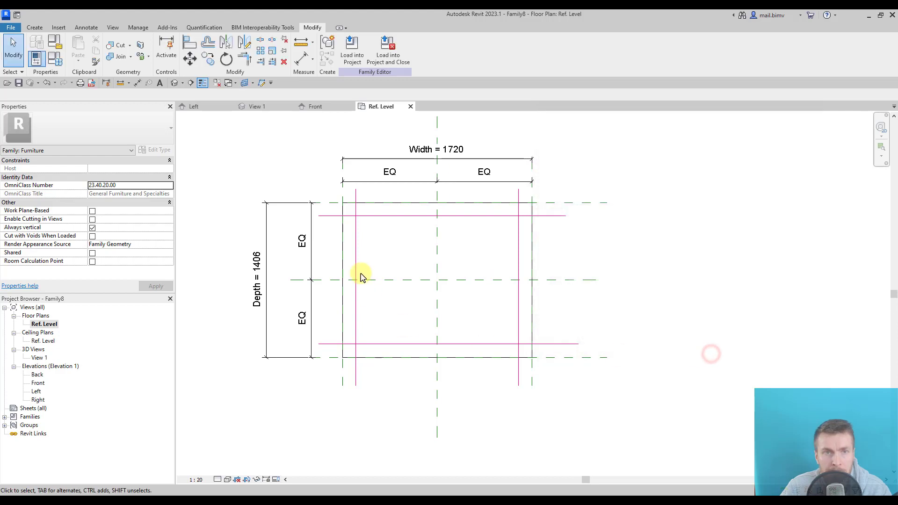
pyautogui.scroll(-1, 318, 286)
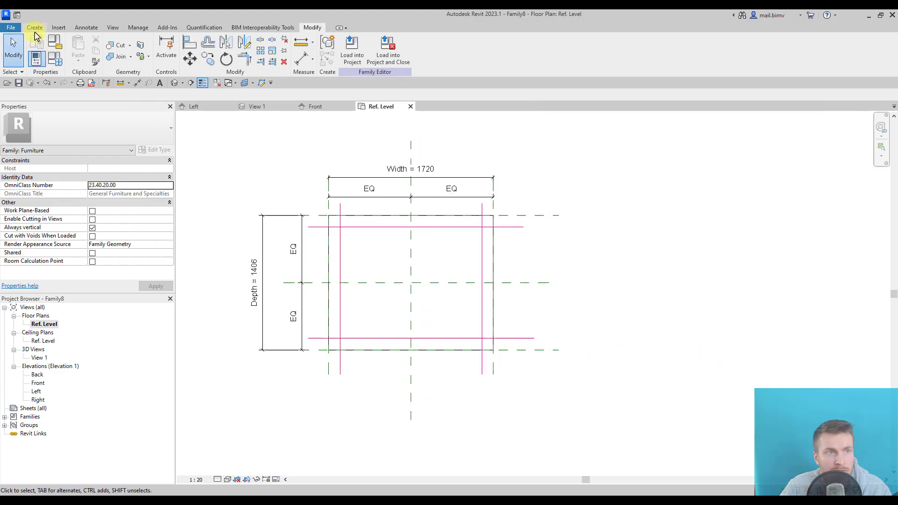
# Place and lock a 120 dimension from the top border to the top leg plane, plus a top-right 120.
pyautogui.click(136, 82)
pyautogui.scroll(3, 324, 201)
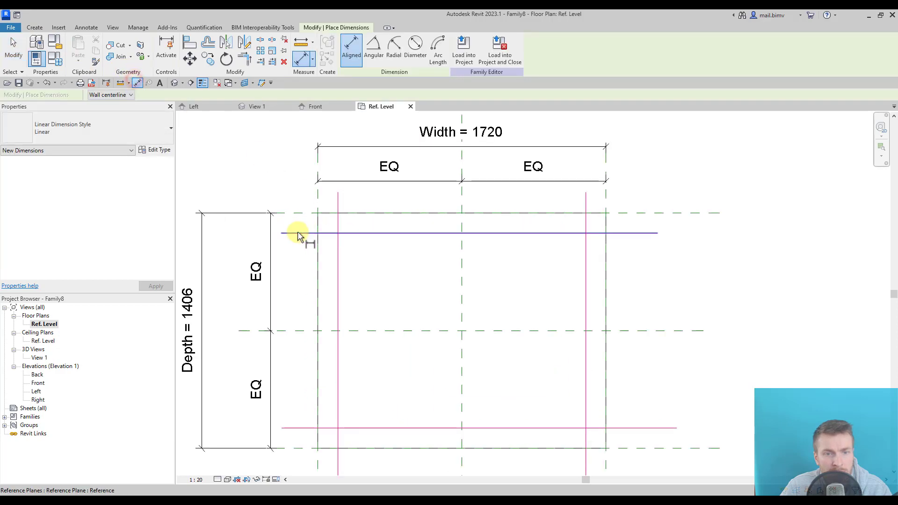
pyautogui.click(298, 232)
pyautogui.click(302, 212)
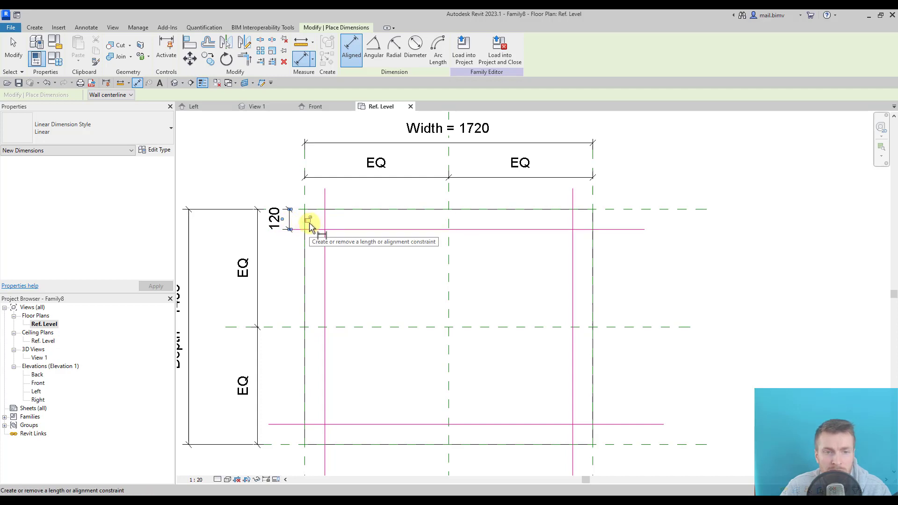
pyautogui.click(309, 219)
pyautogui.moveTo(662, 261); pyautogui.dragTo(637, 253, button='middle')
pyautogui.click(558, 200)
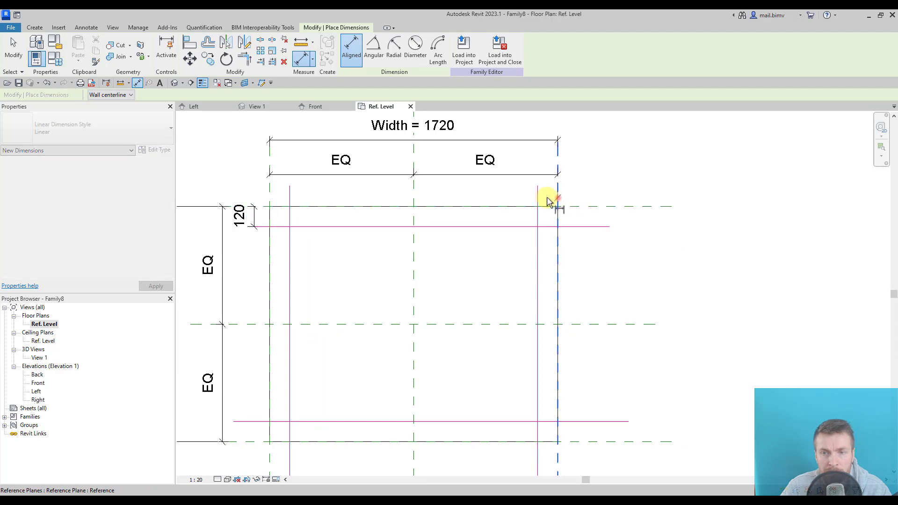
pyautogui.click(545, 199)
# Add 120 dimensions to the bottom and right leg planes and lock the bottom-right one.
pyautogui.scroll(-3, 546, 206)
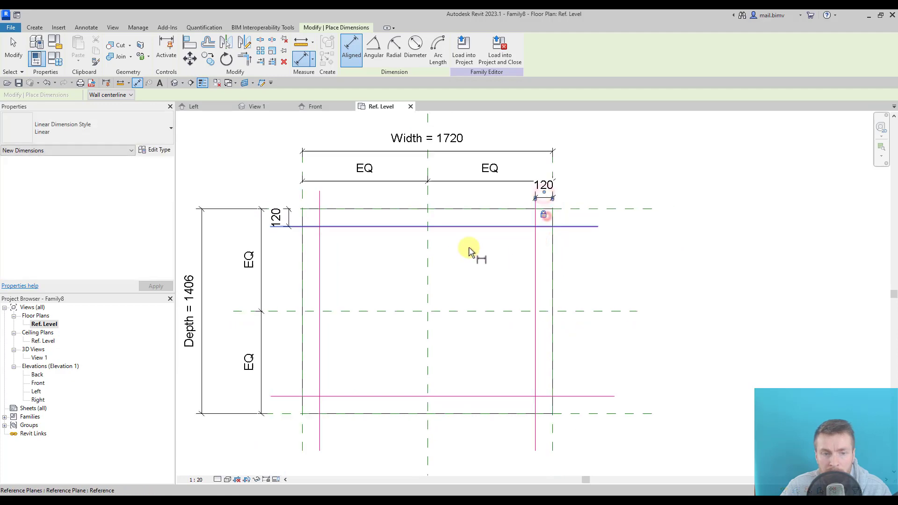
pyautogui.scroll(5, 430, 345)
pyautogui.click(403, 334)
pyautogui.click(397, 314)
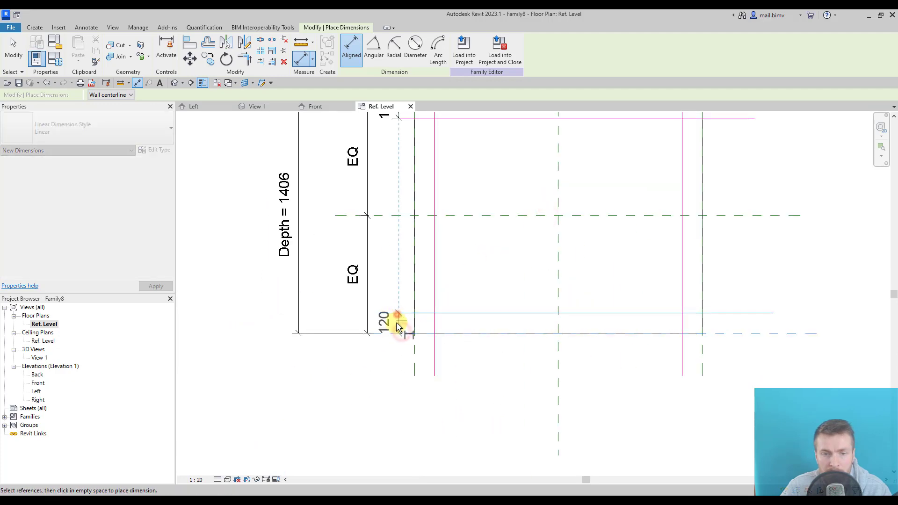
pyautogui.click(399, 323)
pyautogui.click(611, 361)
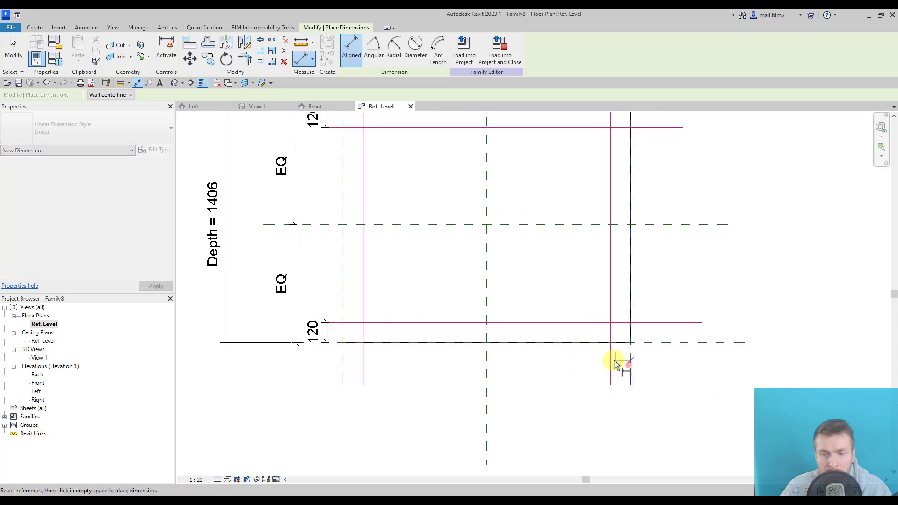
pyautogui.click(630, 359)
pyautogui.click(625, 367)
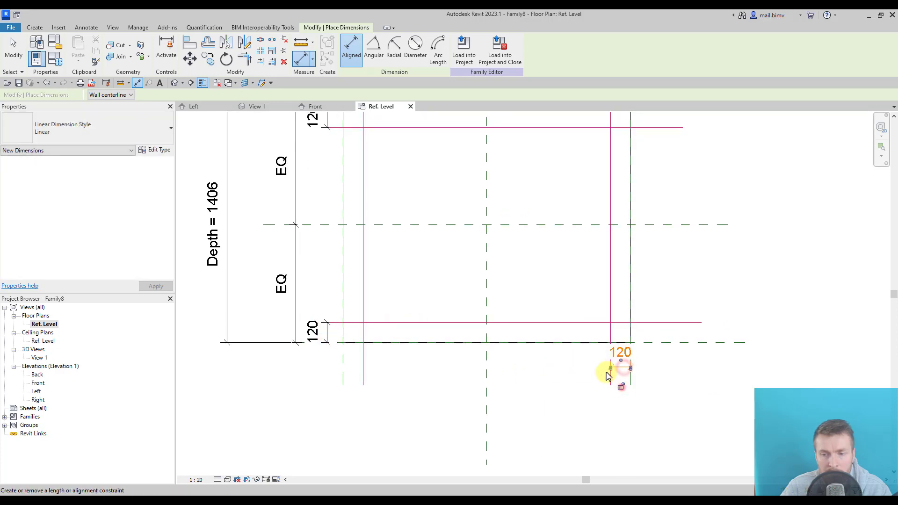
pyautogui.click(621, 387)
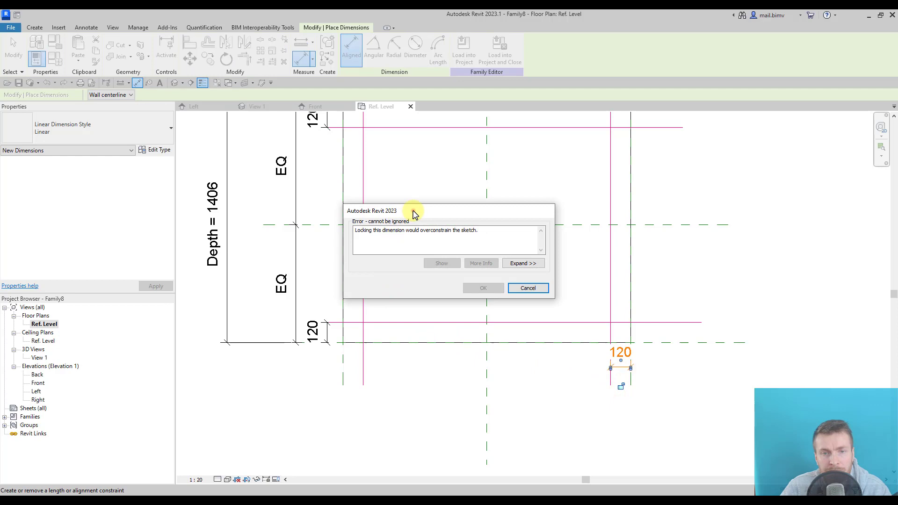
# Cancel the overconstraint error, leaving the bottom-right 120 dimension unlocked.
pyautogui.moveTo(411, 208); pyautogui.dragTo(371, 204)
pyautogui.moveTo(315, 229); pyautogui.dragTo(388, 232)
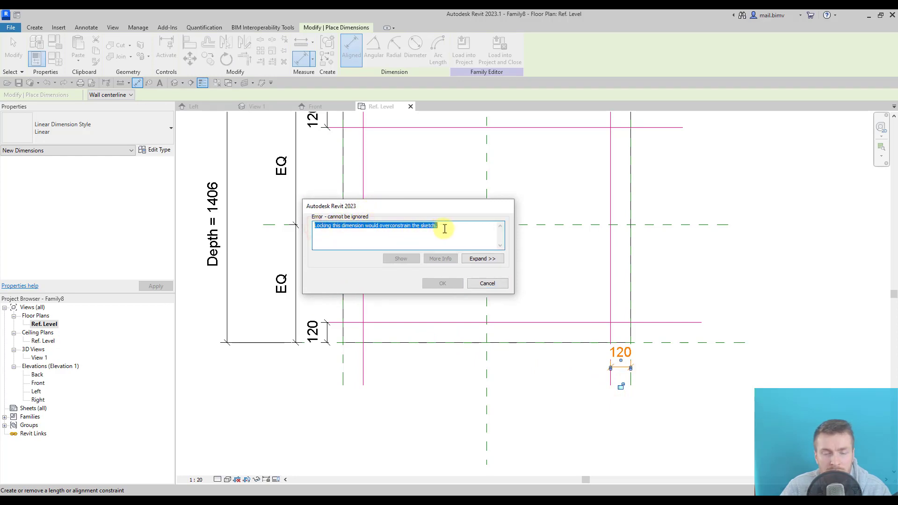
pyautogui.moveTo(449, 207); pyautogui.dragTo(475, 192)
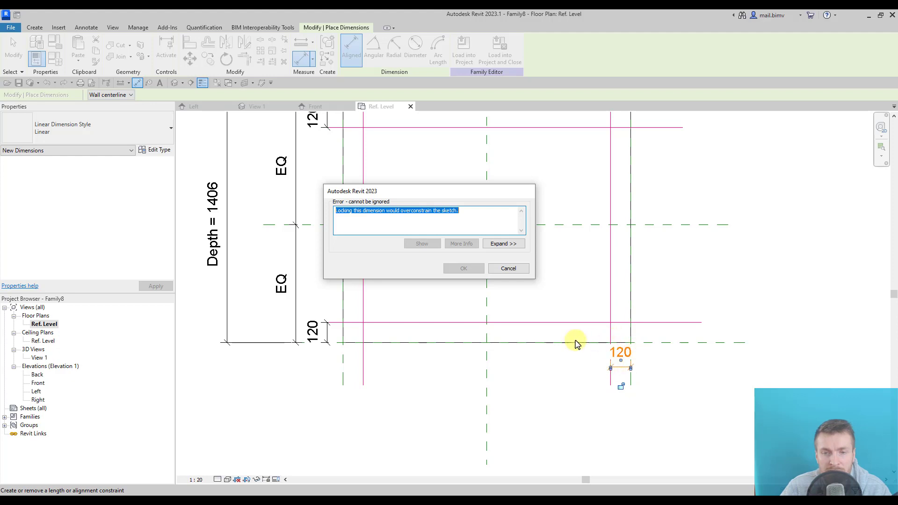
pyautogui.click(508, 268)
pyautogui.scroll(-2, 592, 398)
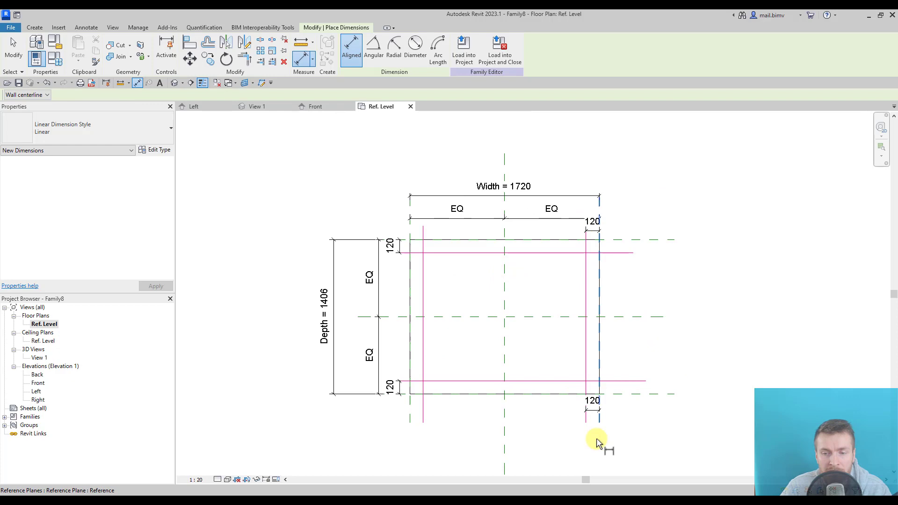
# Exit dimensioning and select the bottom-right 120 dimension for removal.
pyautogui.click(13, 47)
pyautogui.scroll(2, 608, 416)
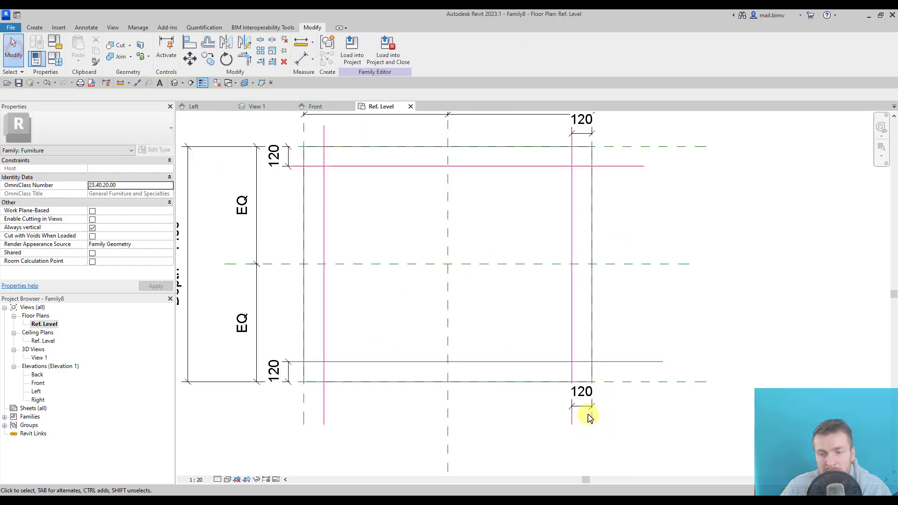
pyautogui.click(582, 406)
pyautogui.scroll(-3, 496, 423)
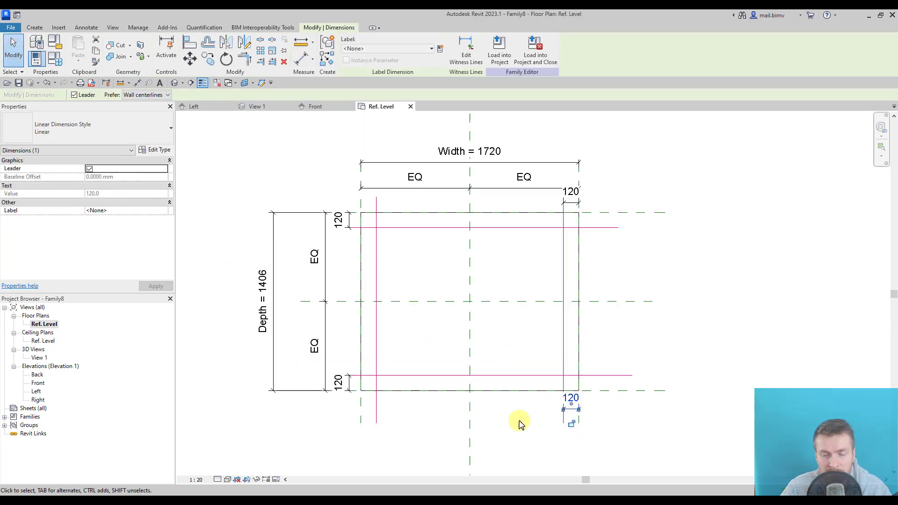
pyautogui.click(489, 436)
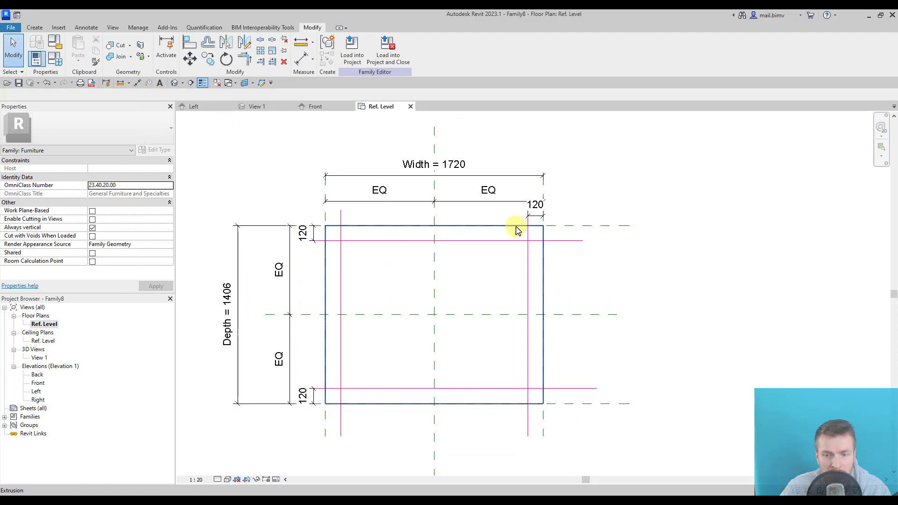
# Place and lock a 120 dimension between the left border and the left leg plane.
pyautogui.click(137, 83)
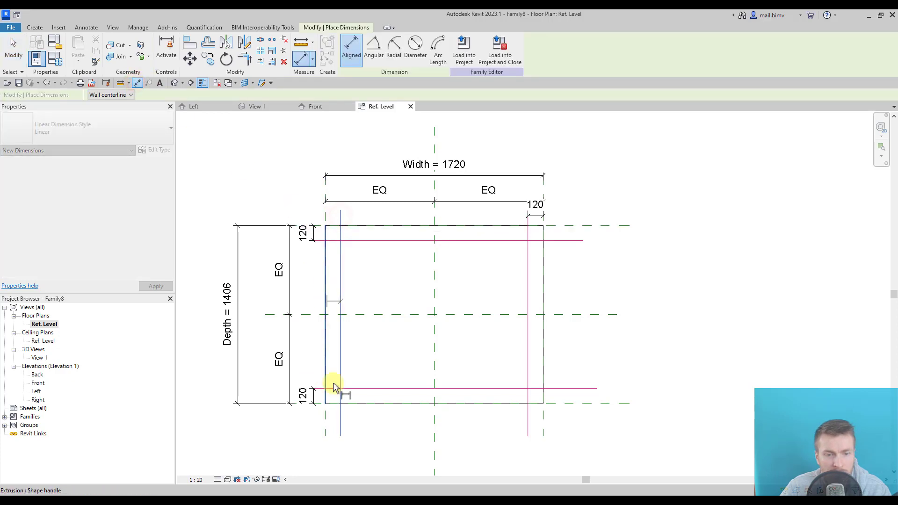
pyautogui.scroll(3, 328, 438)
pyautogui.click(332, 426)
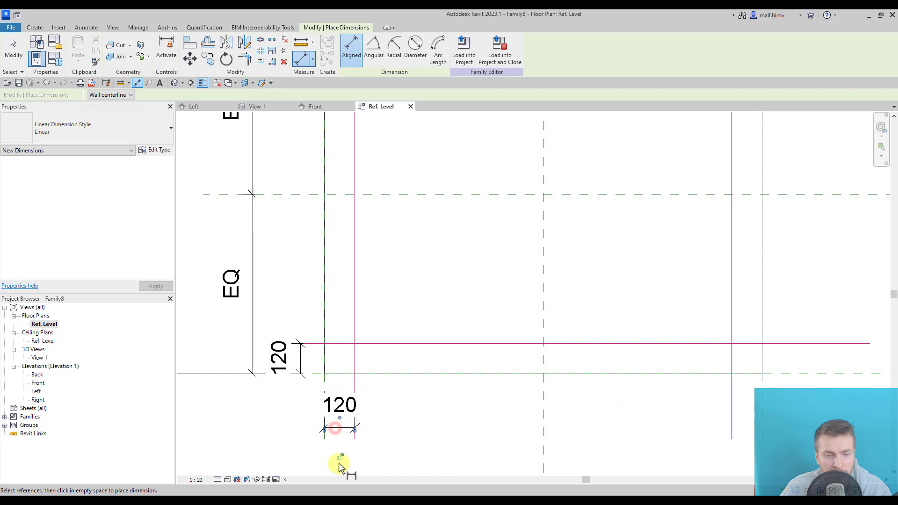
pyautogui.click(339, 457)
pyautogui.click(13, 49)
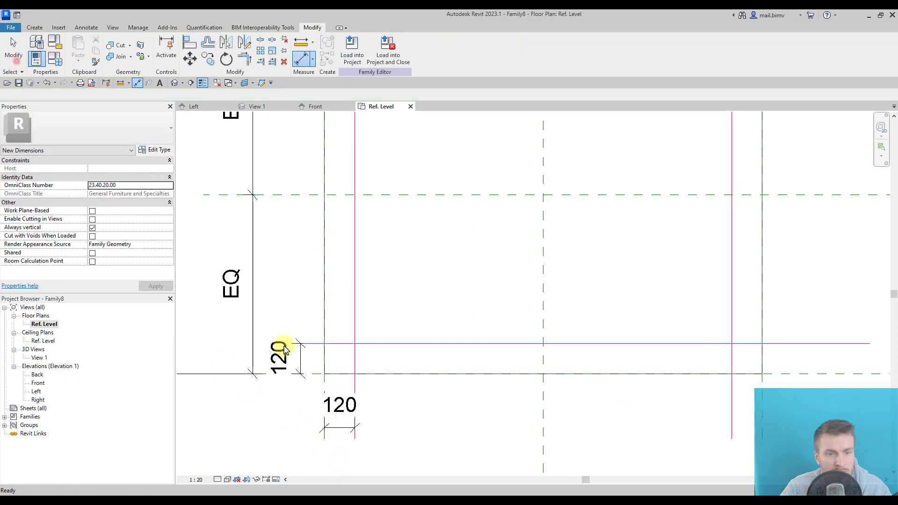
# Select and review the left-side 120 dimensions, panning to show them together.
pyautogui.click(303, 362)
pyautogui.press('Escape')
pyautogui.click(338, 427)
pyautogui.scroll(-5, 338, 426)
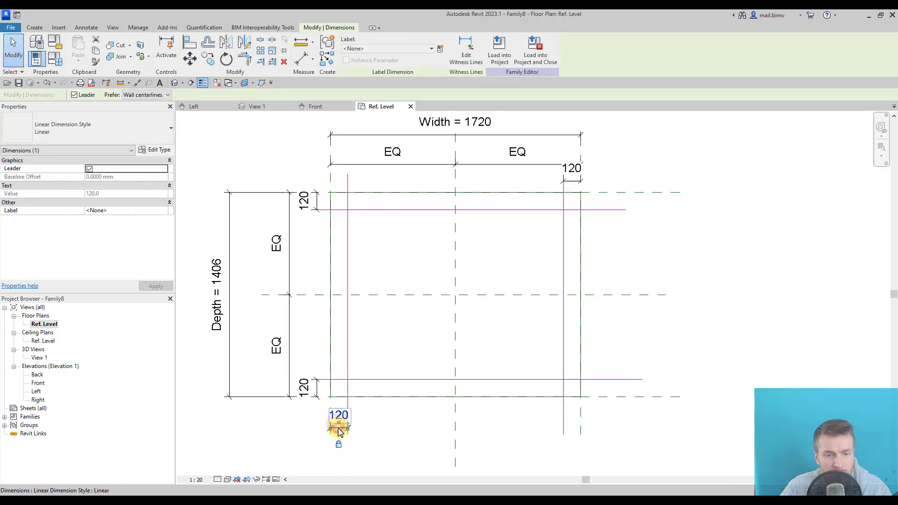
pyautogui.scroll(5, 431, 244)
pyautogui.moveTo(384, 258); pyautogui.dragTo(616, 280, button='middle')
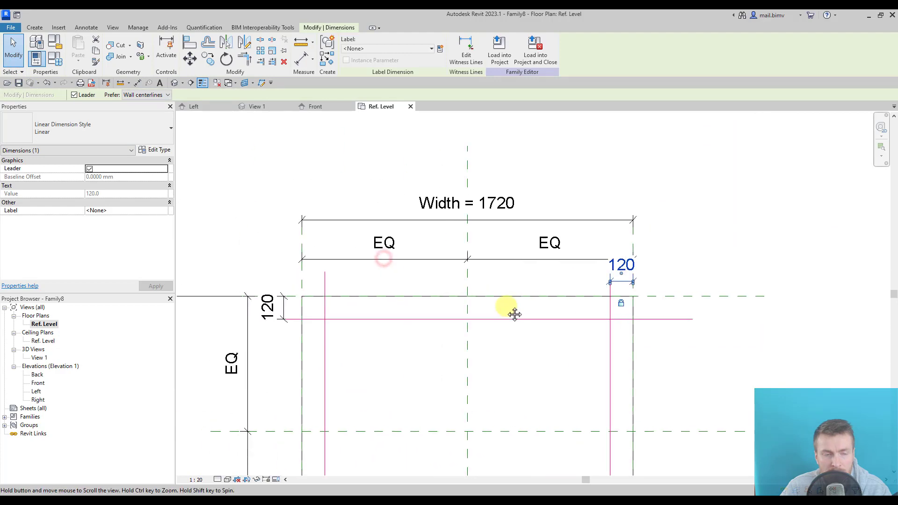
pyautogui.click(288, 314)
pyautogui.scroll(-2, 299, 313)
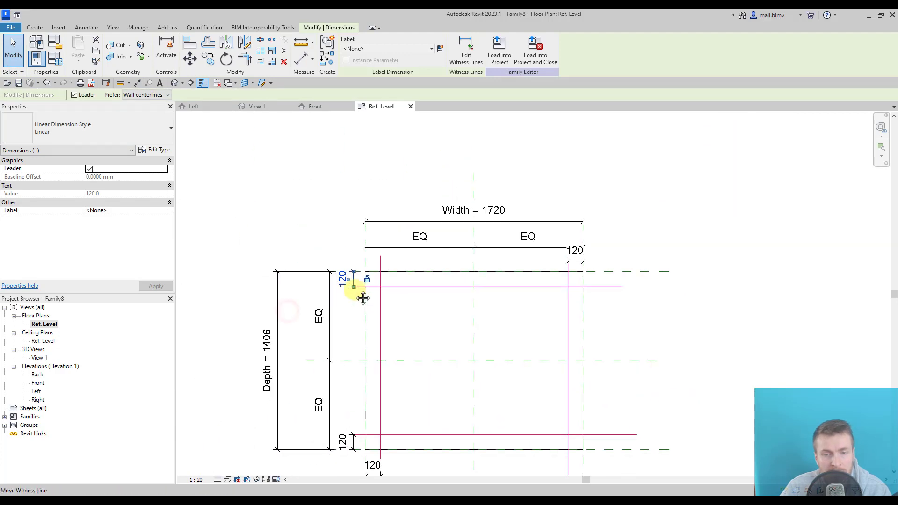
pyautogui.scroll(-3, 361, 363)
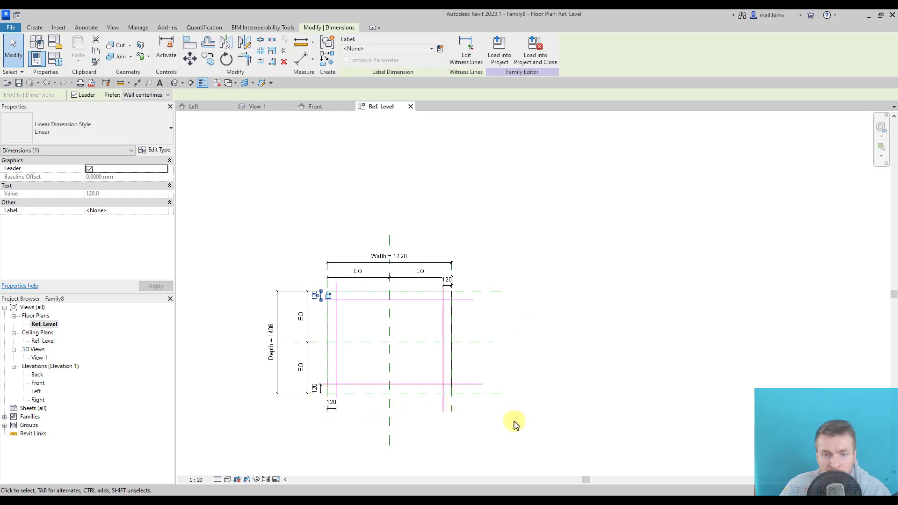
# In Family Types, set the table Width to 1000 and Depth to 1500 and apply.
pyautogui.click(56, 59)
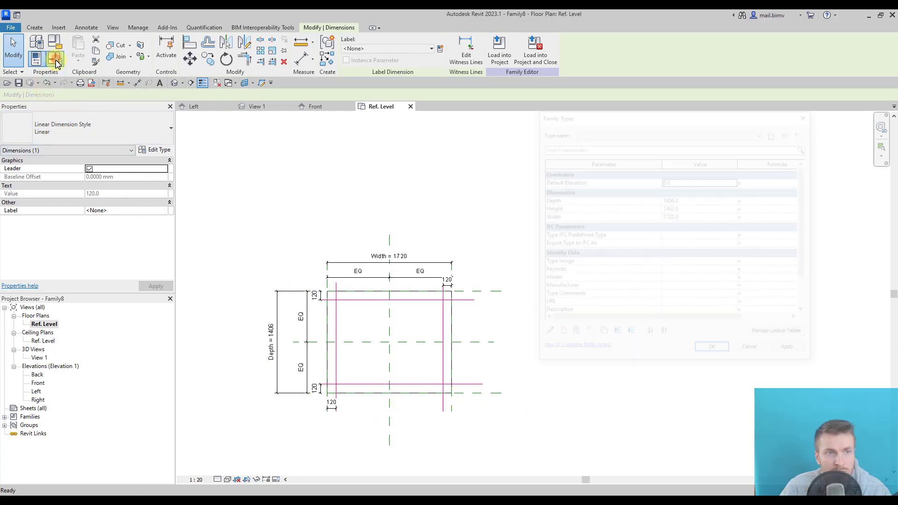
pyautogui.moveTo(634, 117); pyautogui.dragTo(114, 63)
pyautogui.click(174, 145)
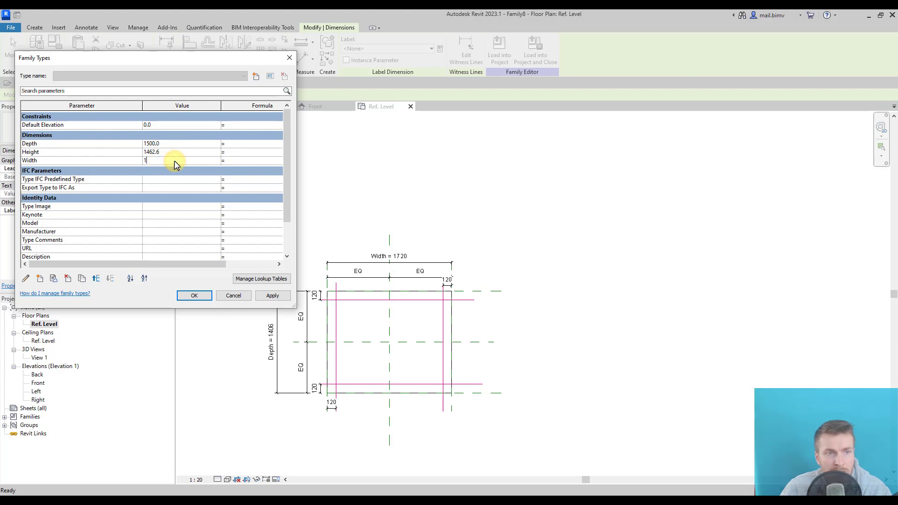
pyautogui.click(270, 297)
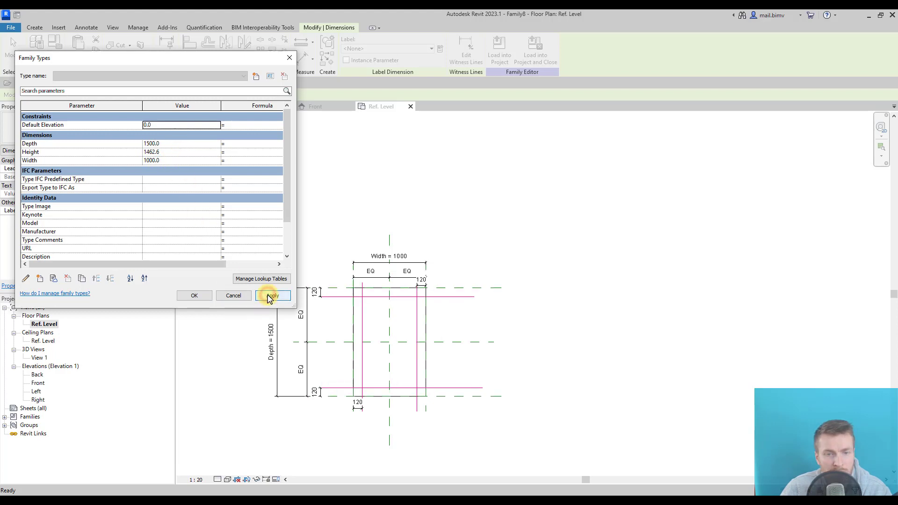
# Change the table Height to 800 and apply it.
pyautogui.click(171, 151)
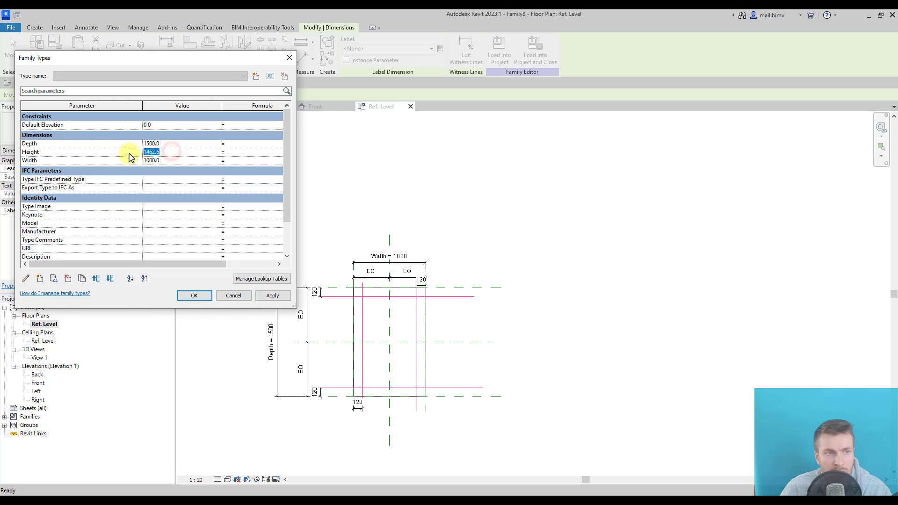
pyautogui.write('1')
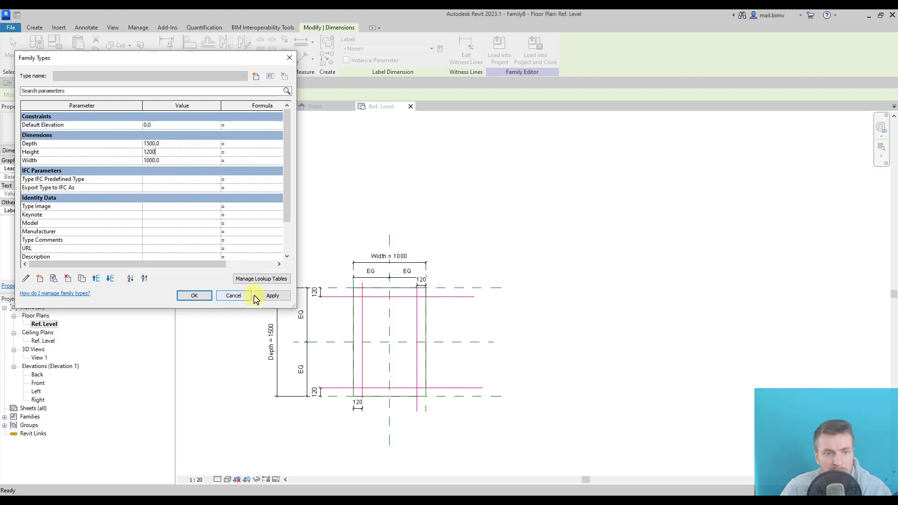
pyautogui.write('200')
pyautogui.moveTo(165, 151); pyautogui.dragTo(124, 148)
pyautogui.write('80')
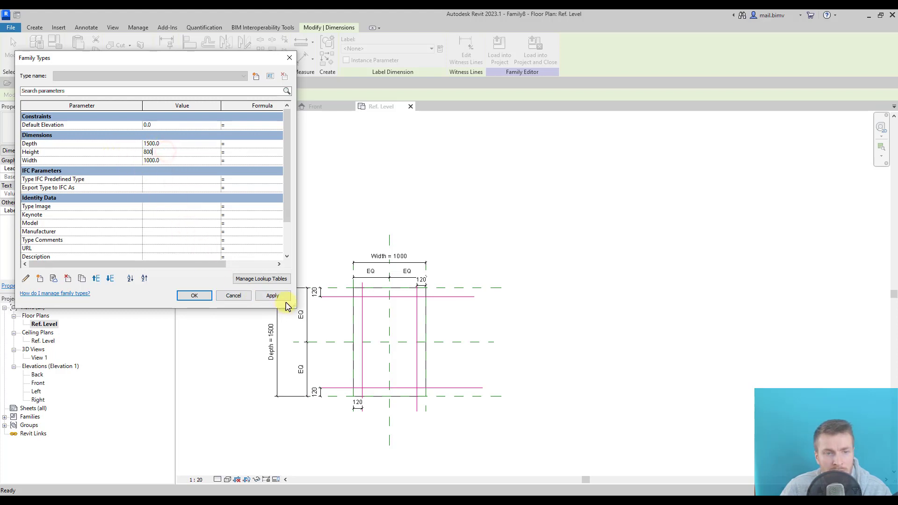
pyautogui.click(277, 297)
# Close Family Types and open the Front elevation to check the 800 table height.
pyautogui.click(194, 296)
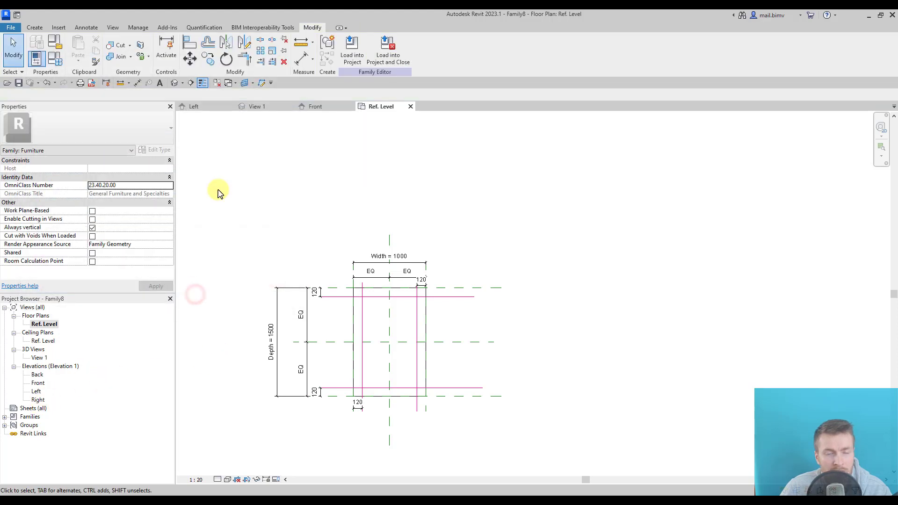
pyautogui.doubleClick(39, 383)
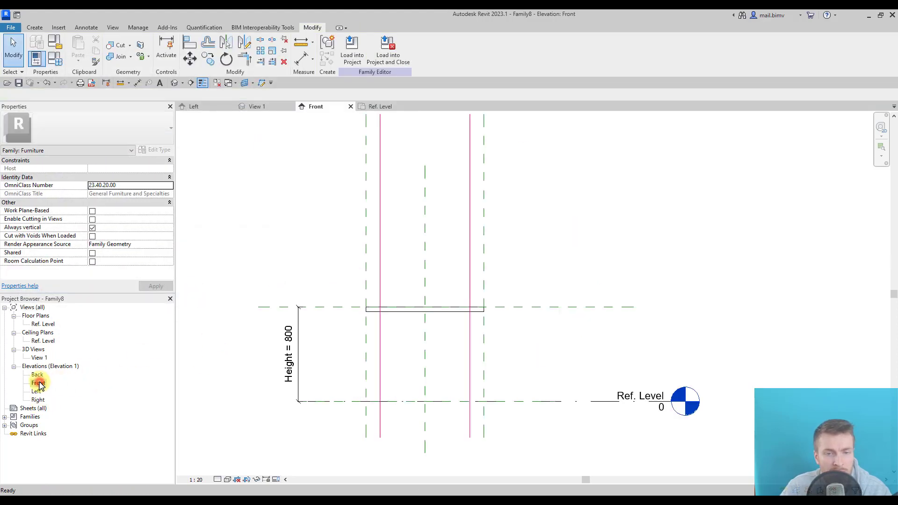